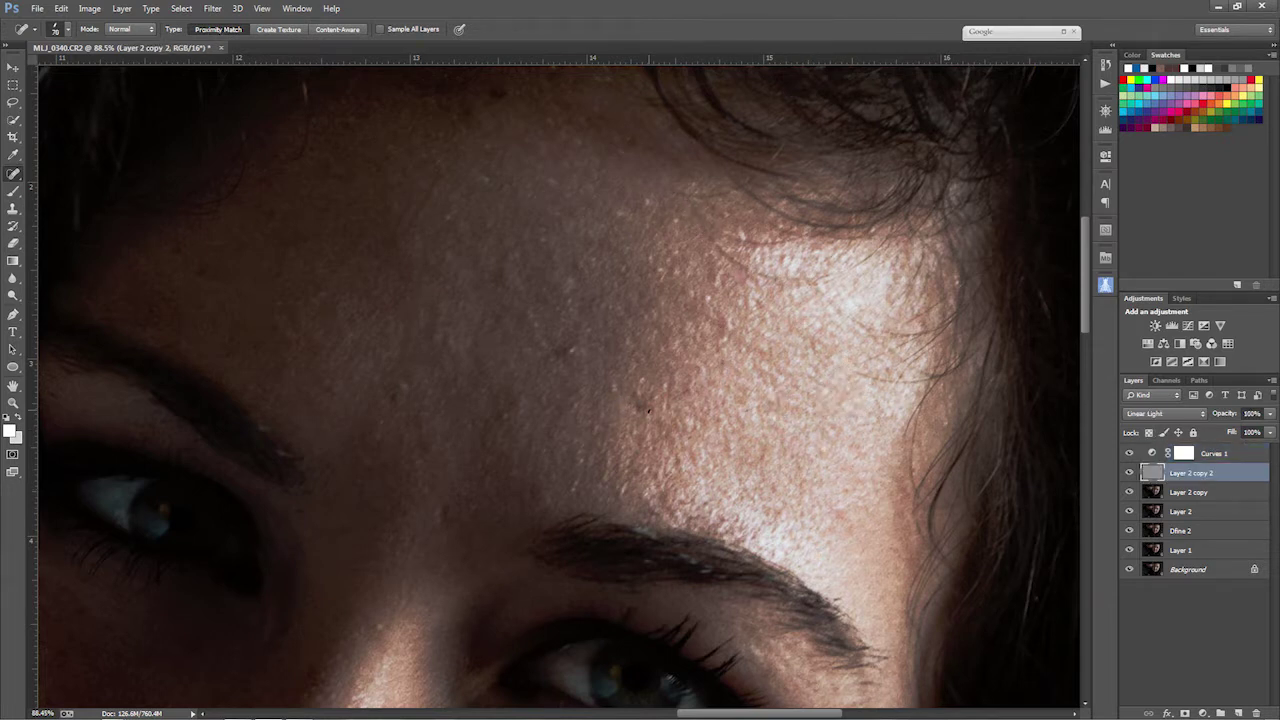
Step: Spot-heal the forehead blemishes on Layer 2 copy 2, then pan across the face to check them
drag(732, 310, 712, 350)
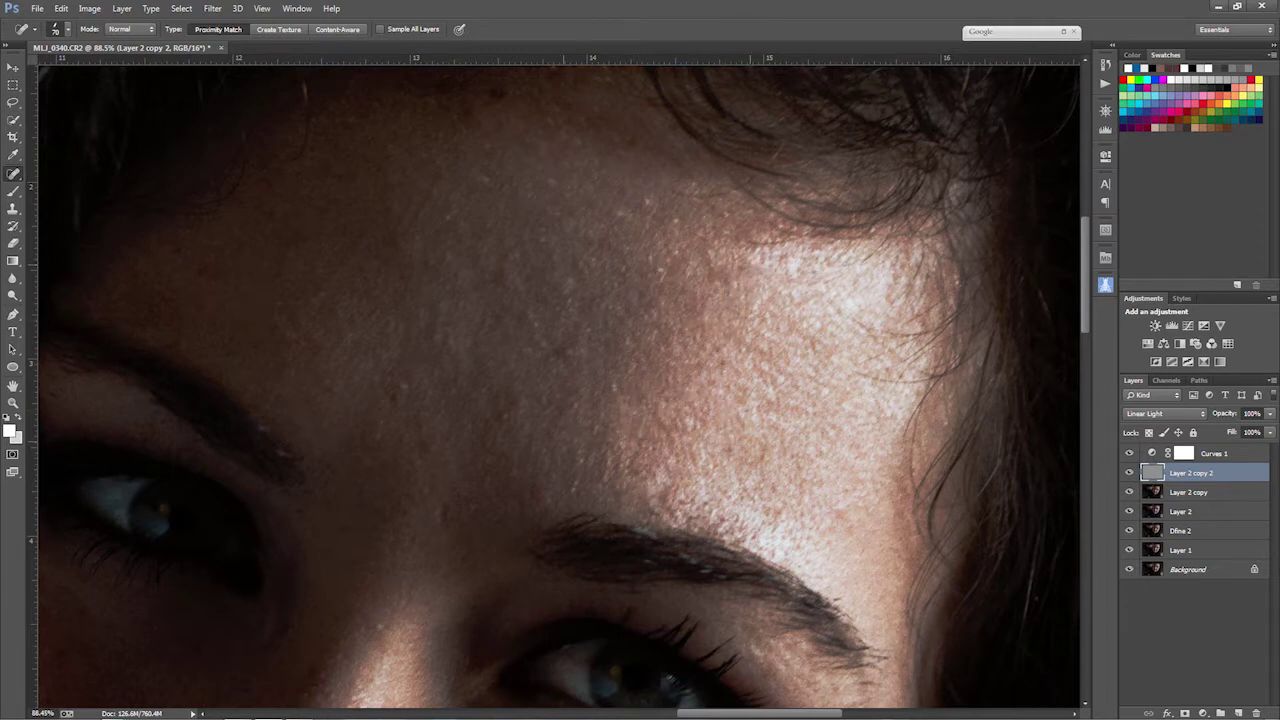
click(723, 254)
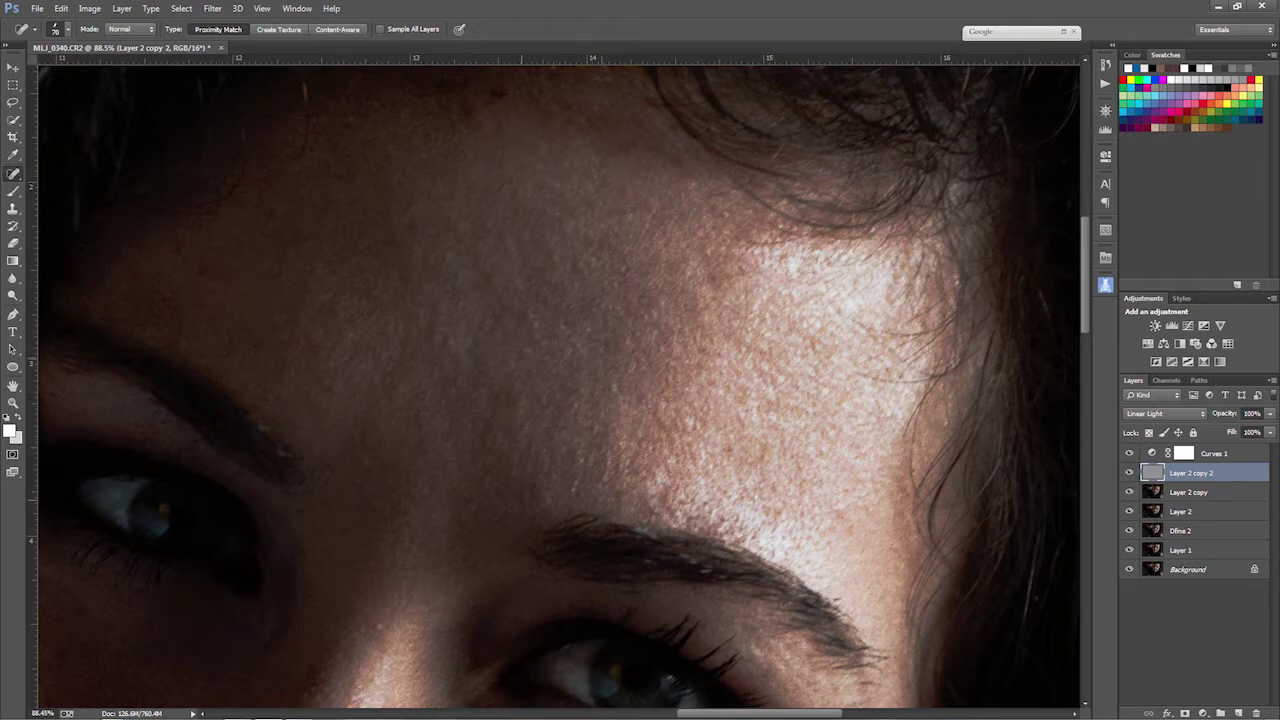
drag(597, 355, 977, 295)
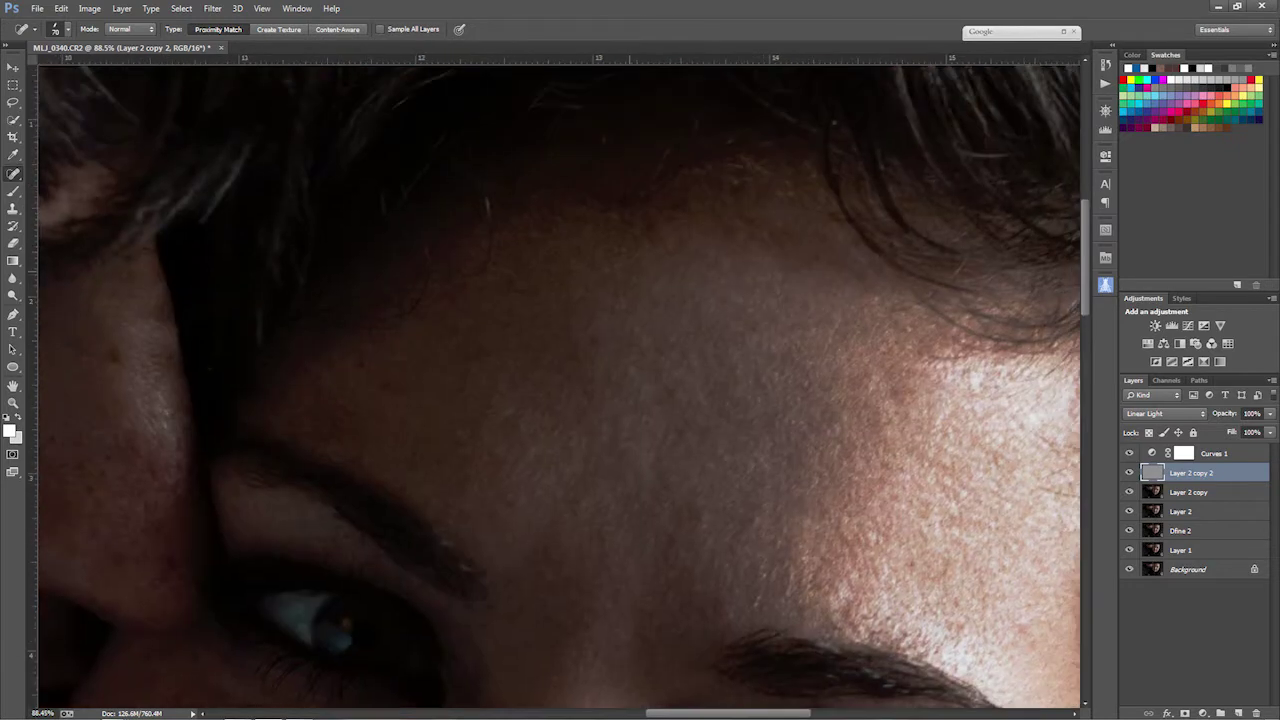
drag(1000, 615, 820, 180)
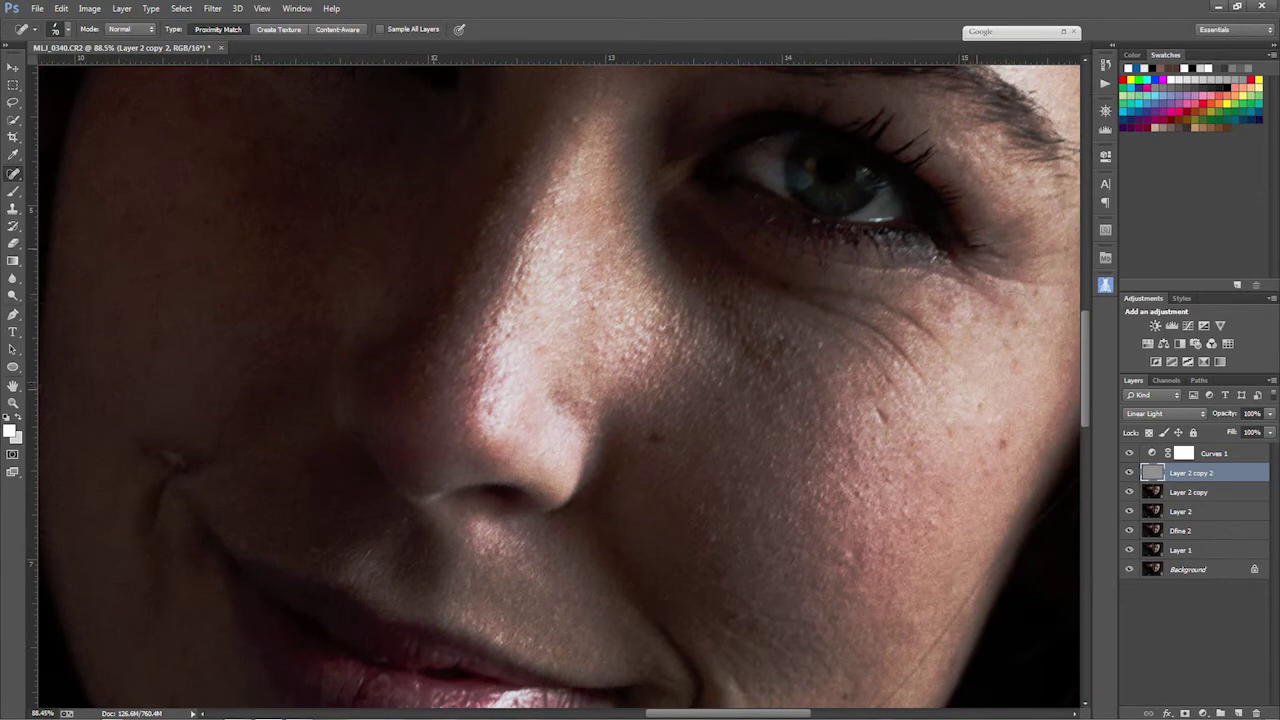
drag(755, 354, 735, 336)
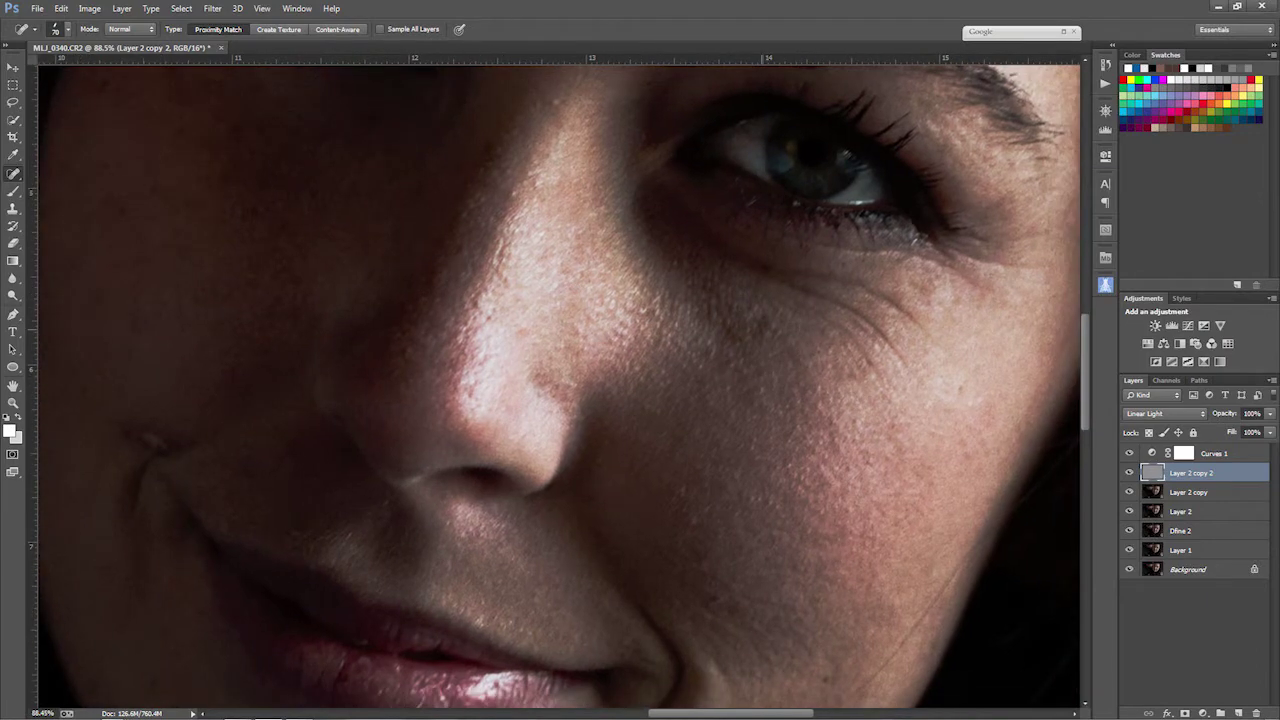
drag(702, 653, 723, 418)
mouse_move(778, 312)
mouse_down()
mouse_move(1050, 322)
mouse_move(1040, 222)
mouse_up()
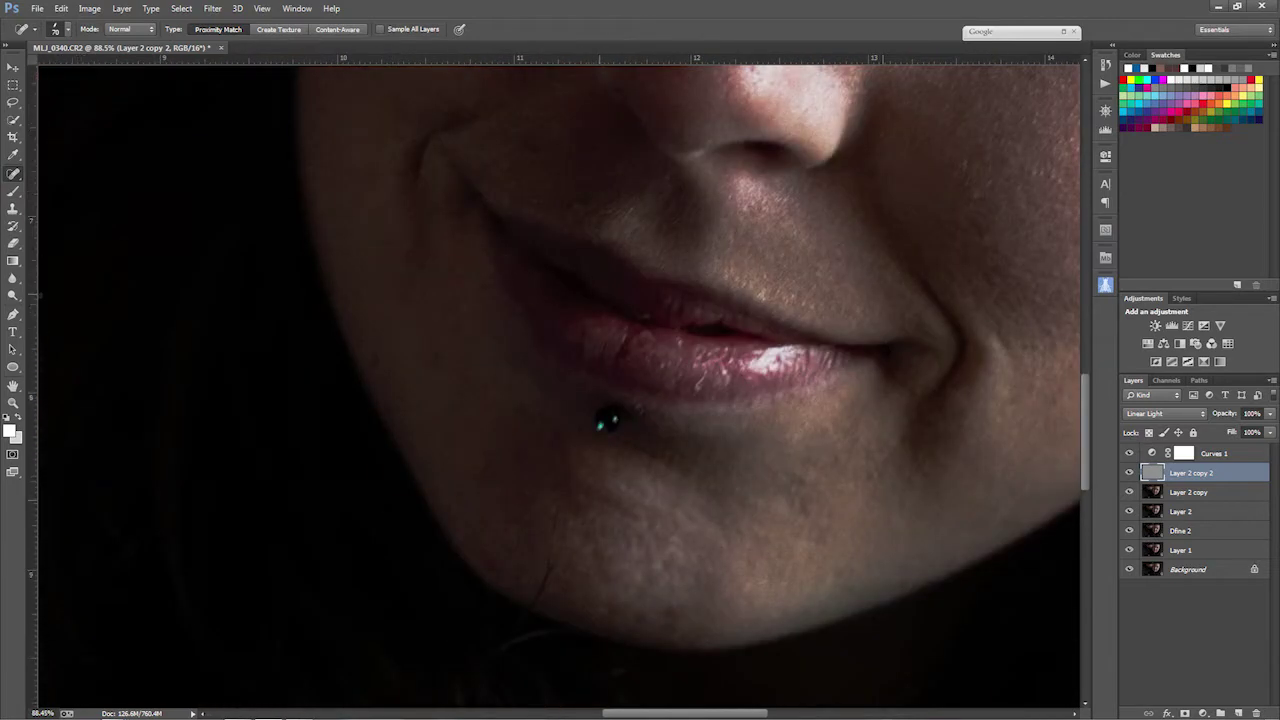
drag(612, 200, 900, 650)
Step: Pan around the face at 88.5% to review the eyes, nose, cheek and lips
mouse_move(300, 150)
mouse_down()
mouse_move(700, 505)
mouse_move(700, 417)
mouse_up()
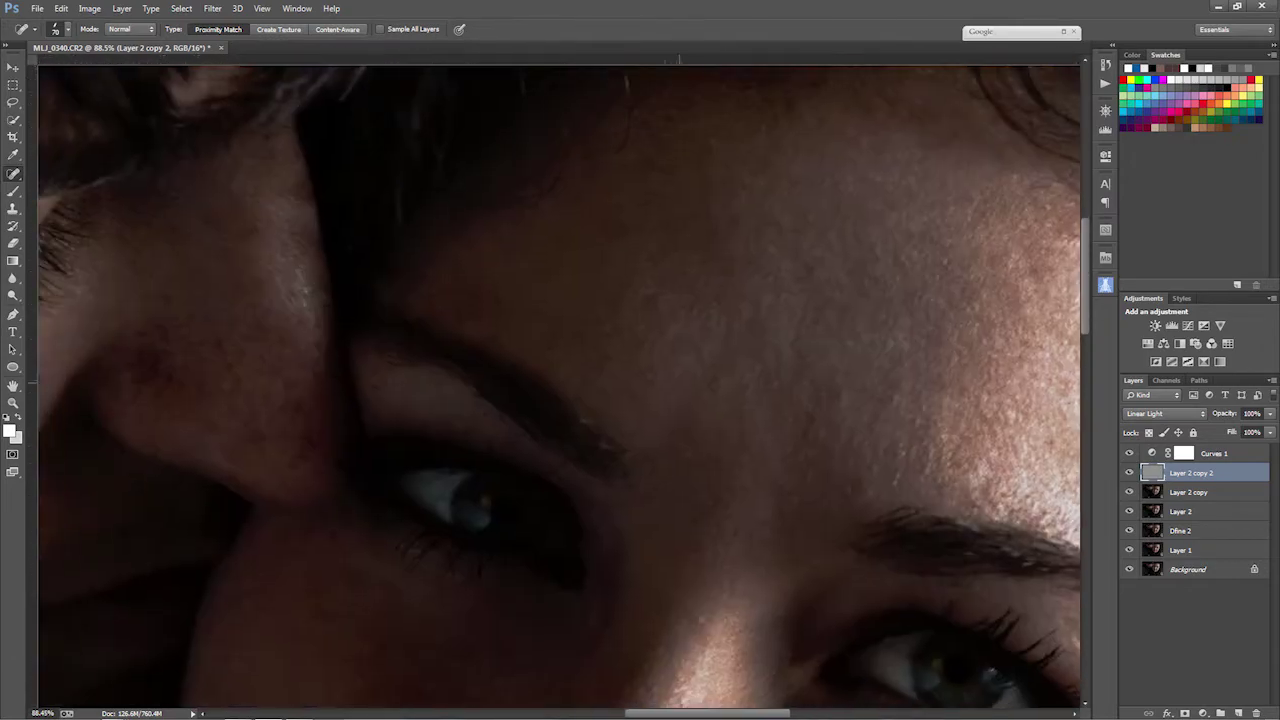
drag(553, 536, 453, 216)
mouse_move(1002, 130)
mouse_down()
mouse_move(927, 235)
mouse_move(857, 493)
mouse_up()
drag(760, 680, 660, 94)
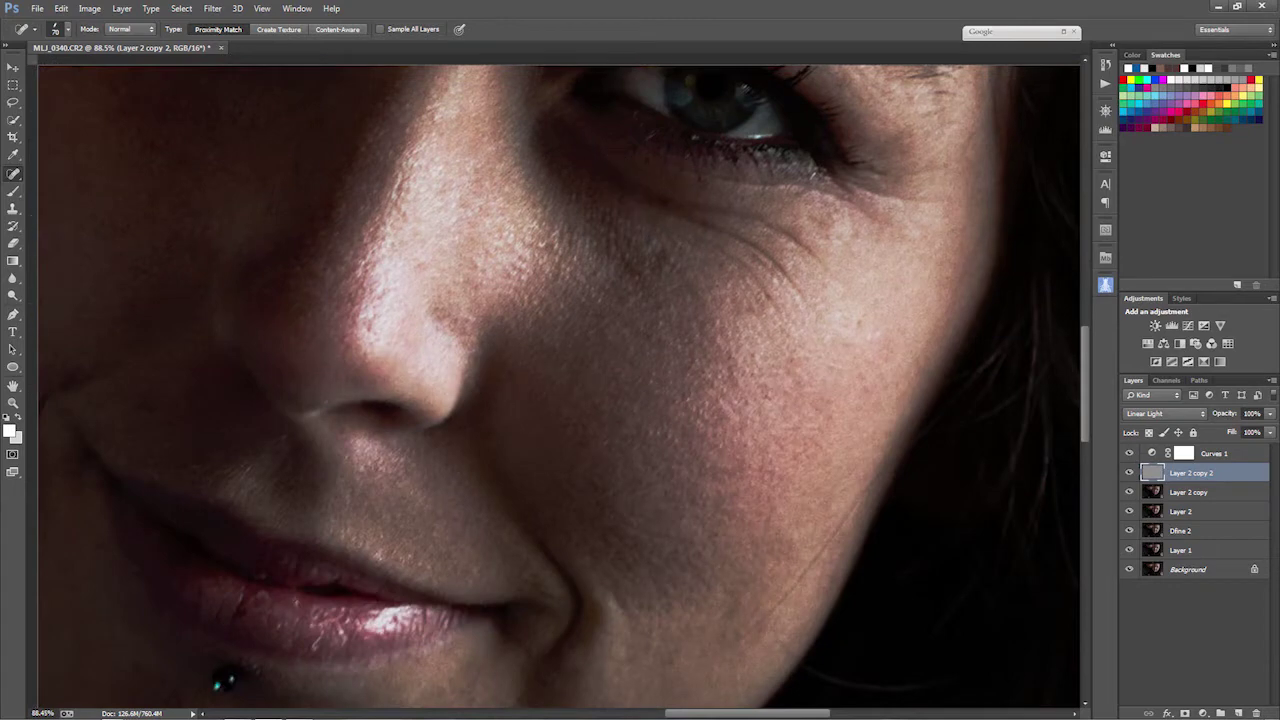
key(ctrl+r)
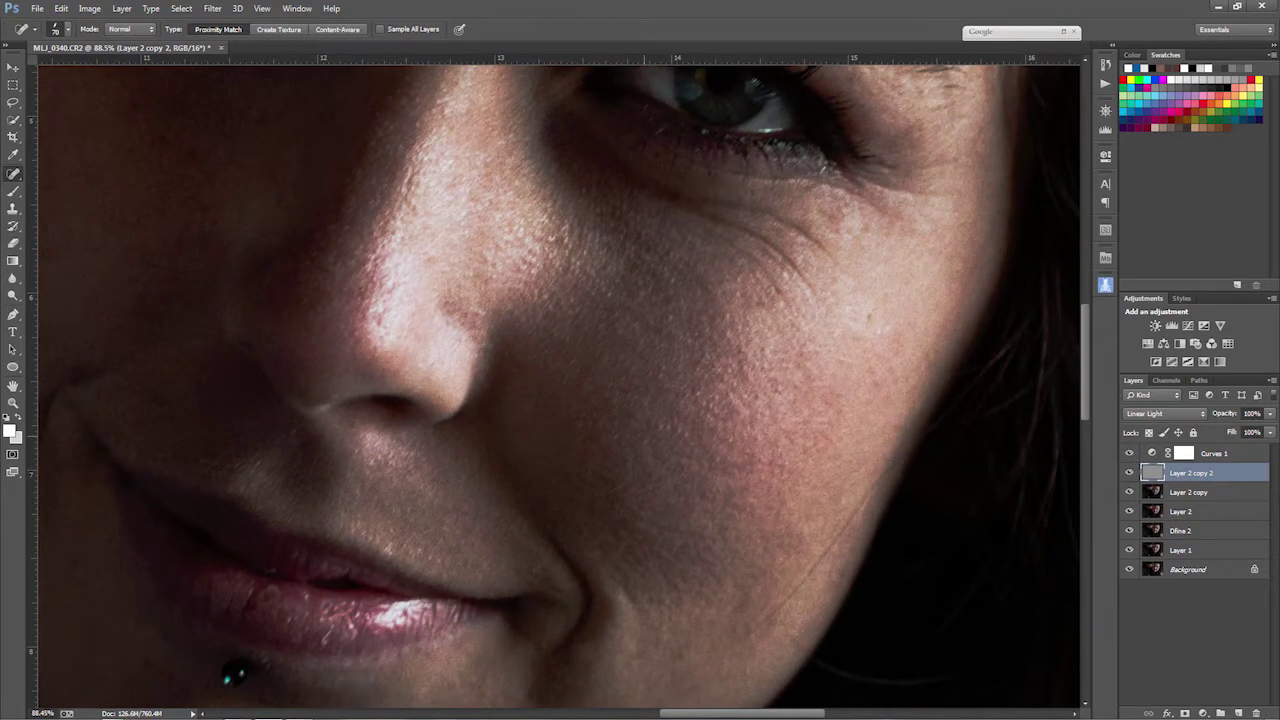
drag(714, 421, 814, 446)
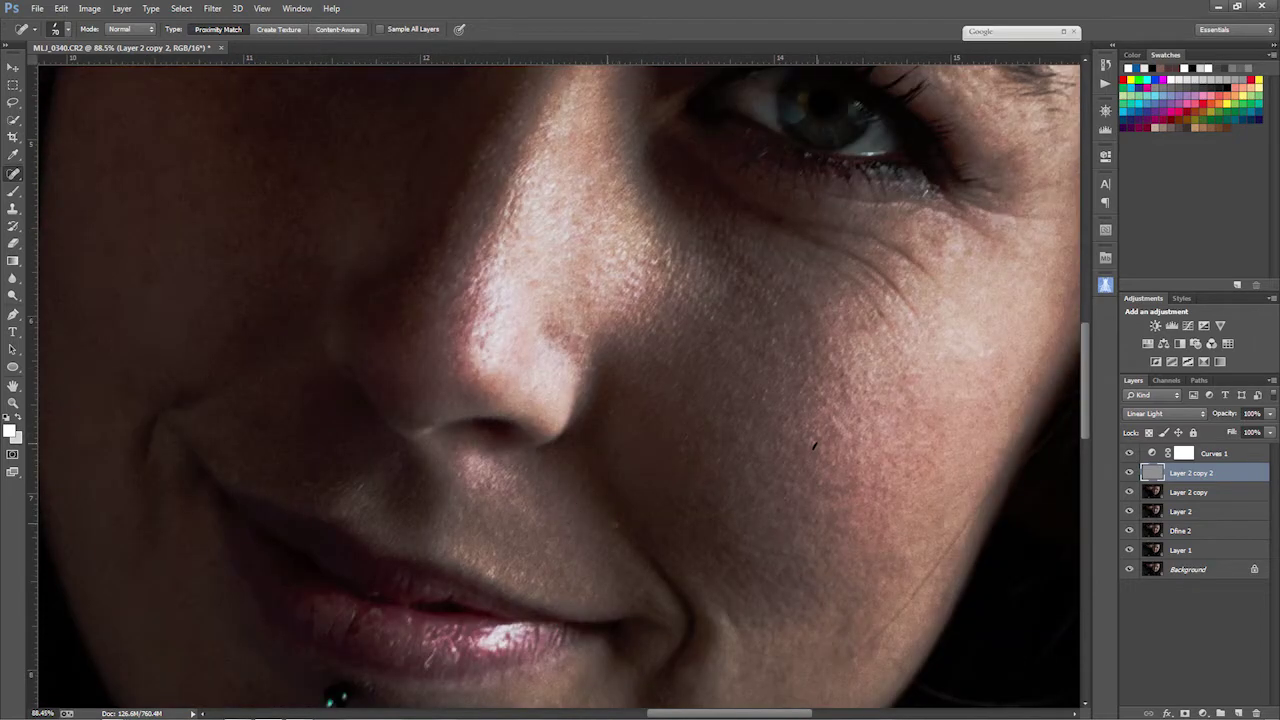
drag(565, 518, 780, 388)
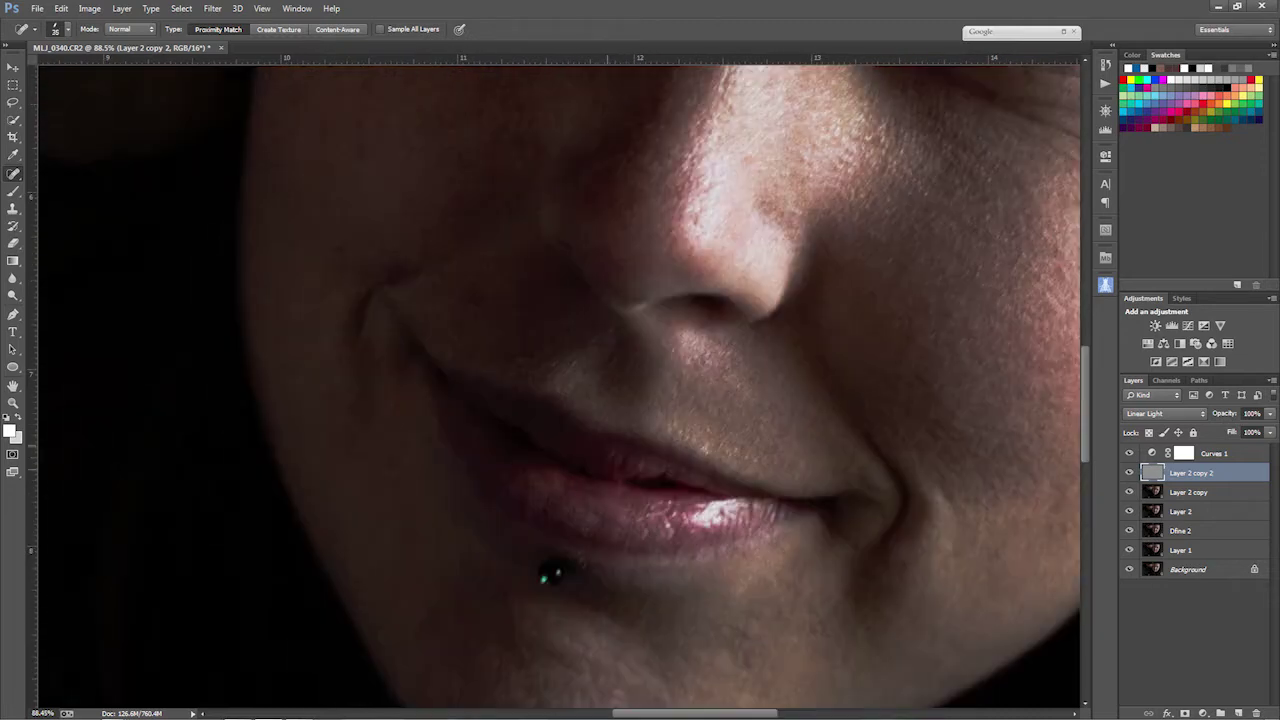
drag(548, 575, 663, 297)
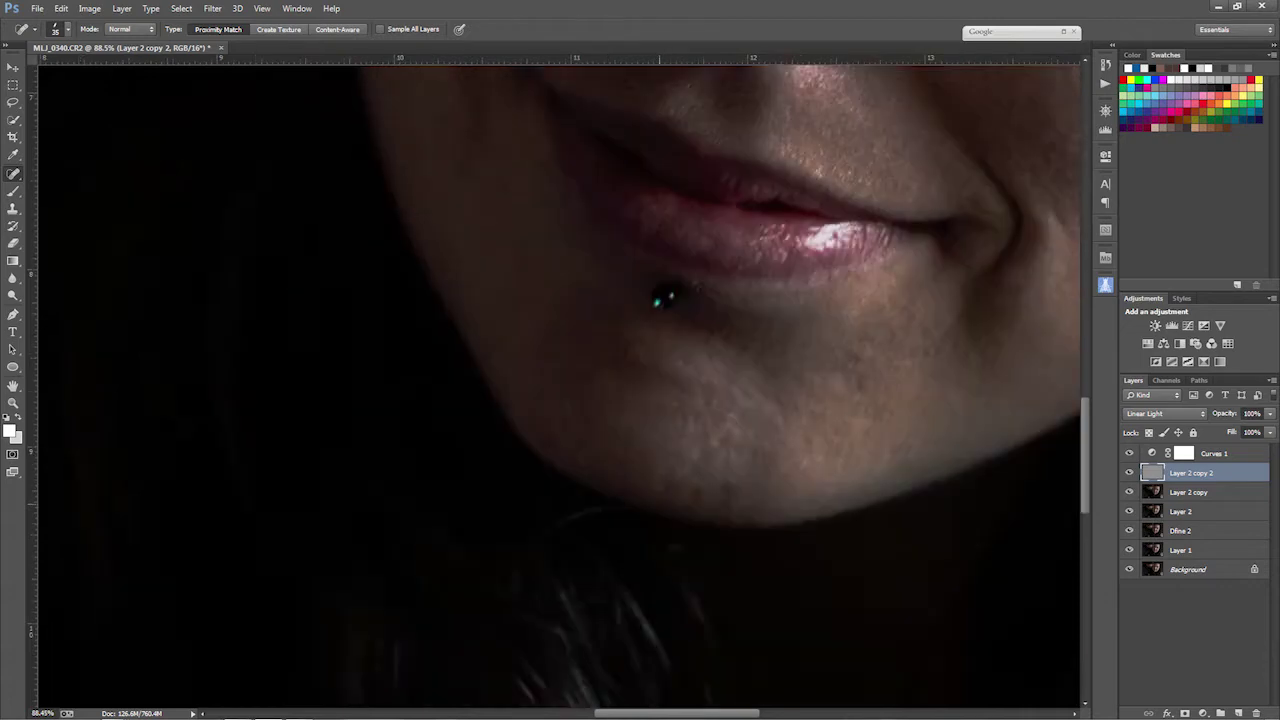
drag(862, 379, 728, 465)
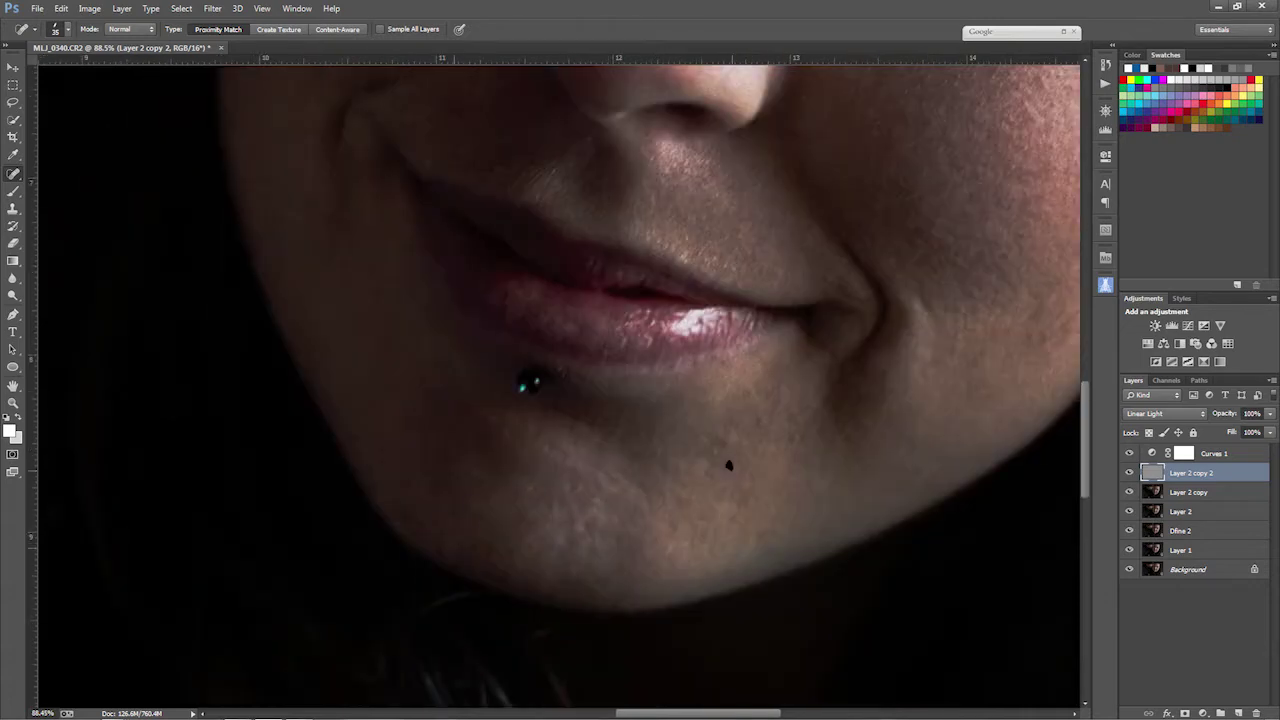
Step: Zoom out to 25% to show the whole couple and hide Curves 1 for comparison
key(ctrl+minus)
key(ctrl+minus)
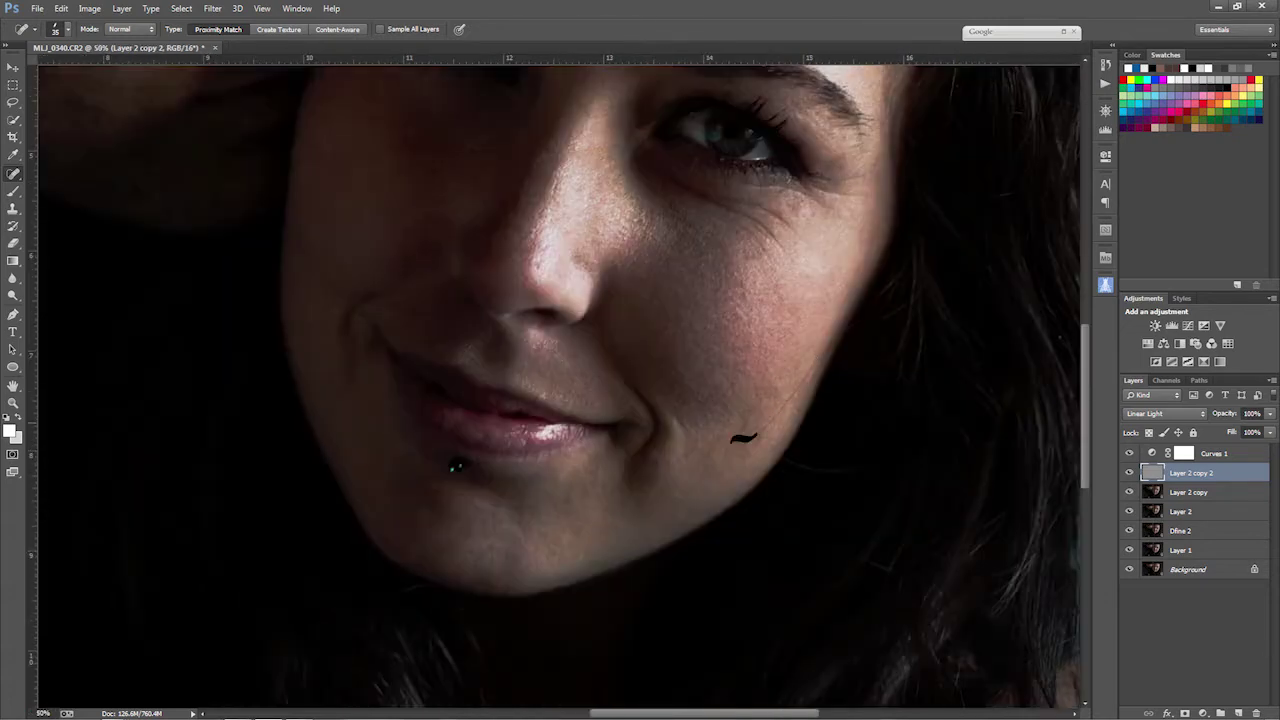
mouse_move(455, 465)
mouse_down()
mouse_move(438, 671)
mouse_move(591, 675)
mouse_up()
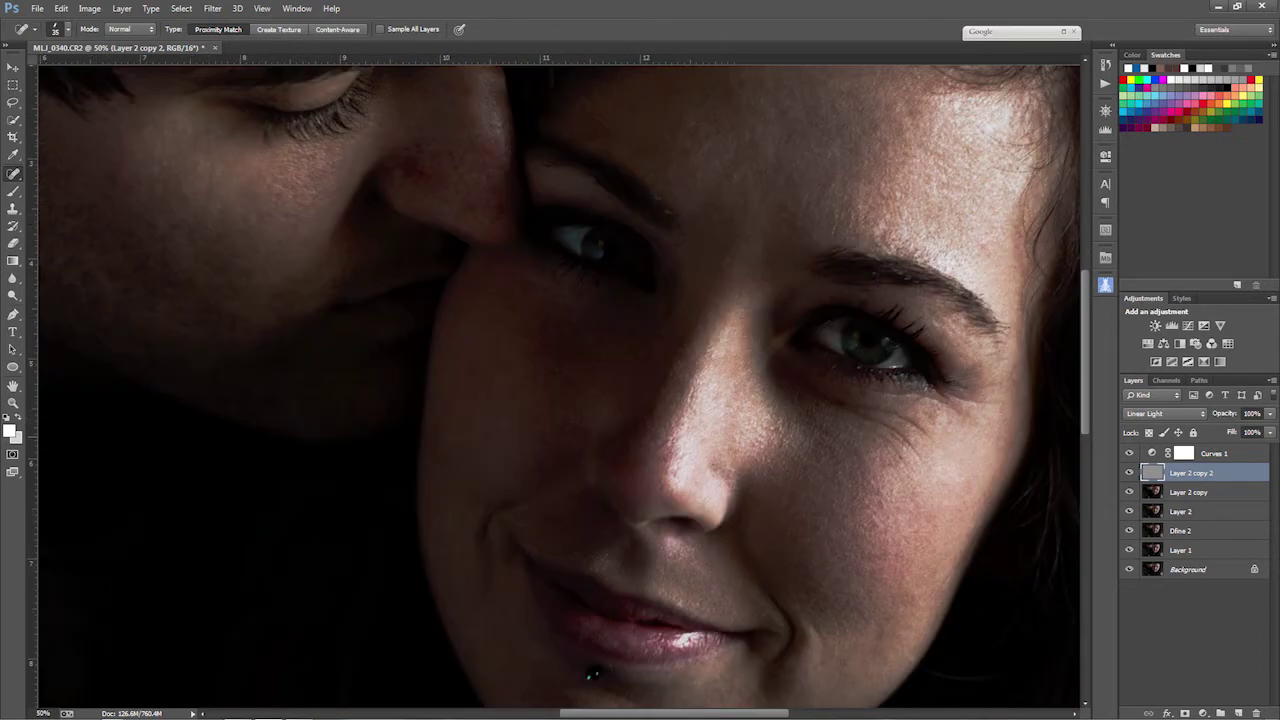
drag(464, 152, 594, 257)
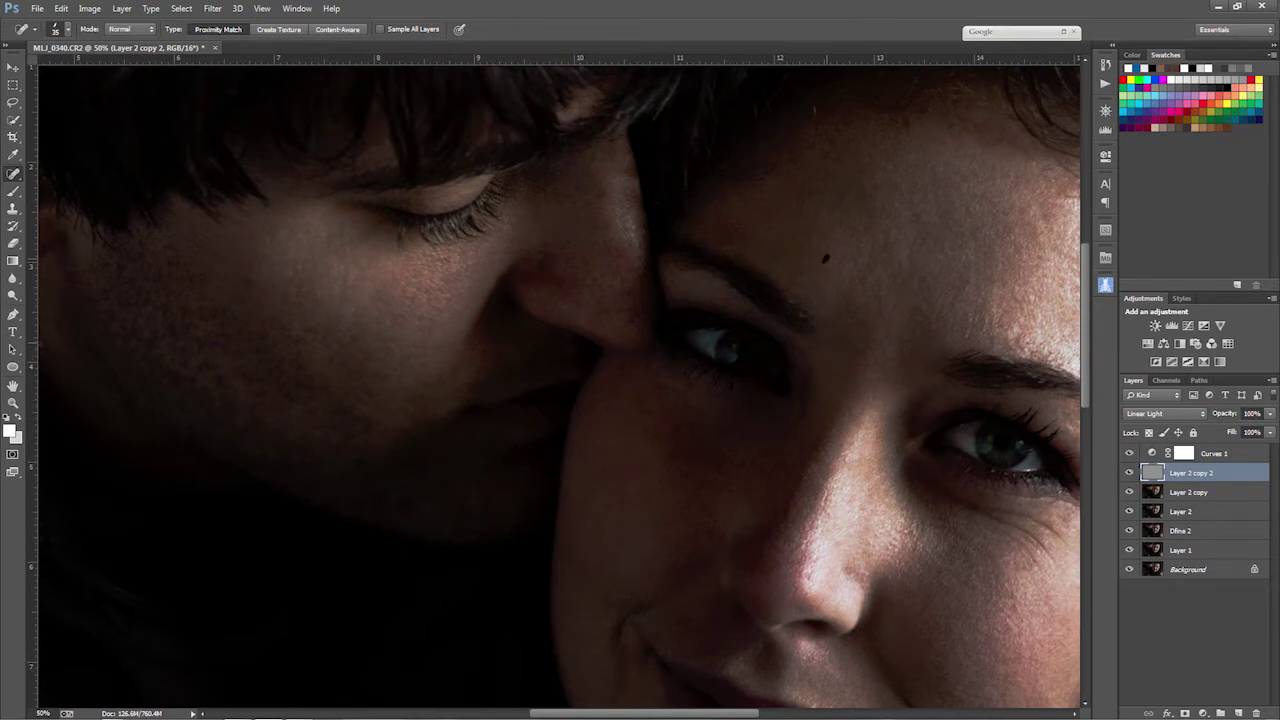
key(ctrl+minus)
key(ctrl+minus)
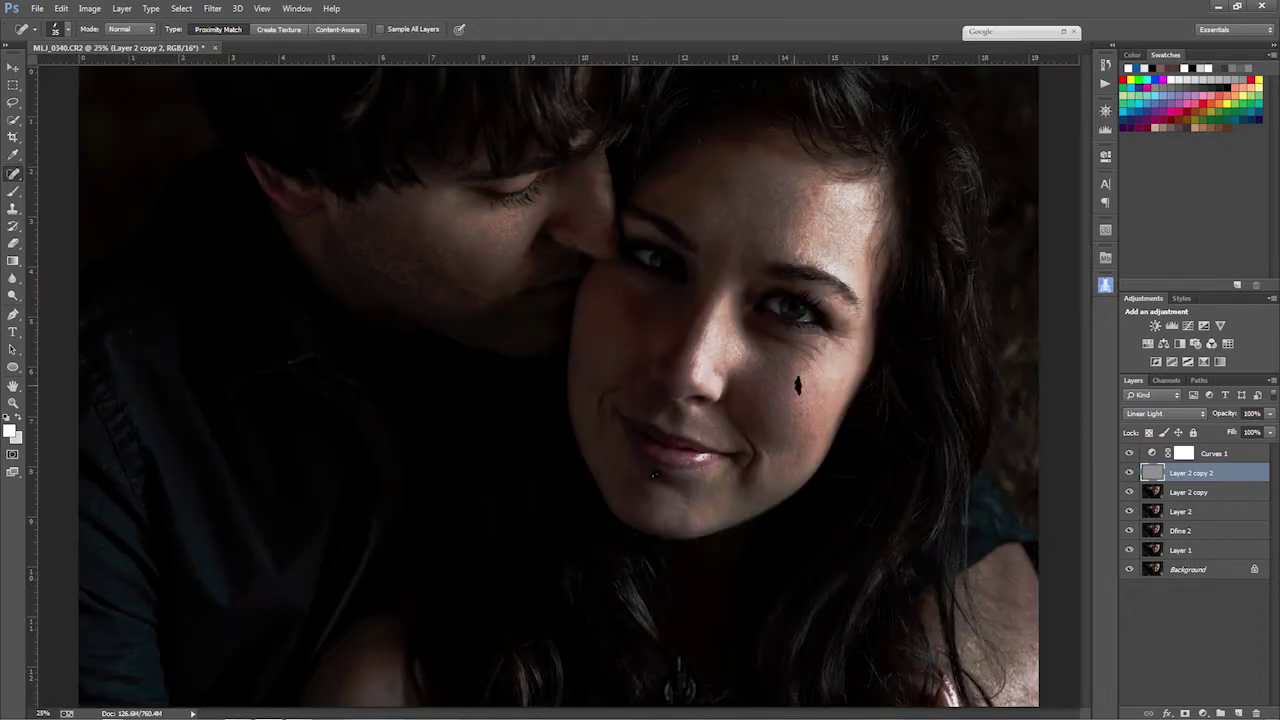
click(1129, 453)
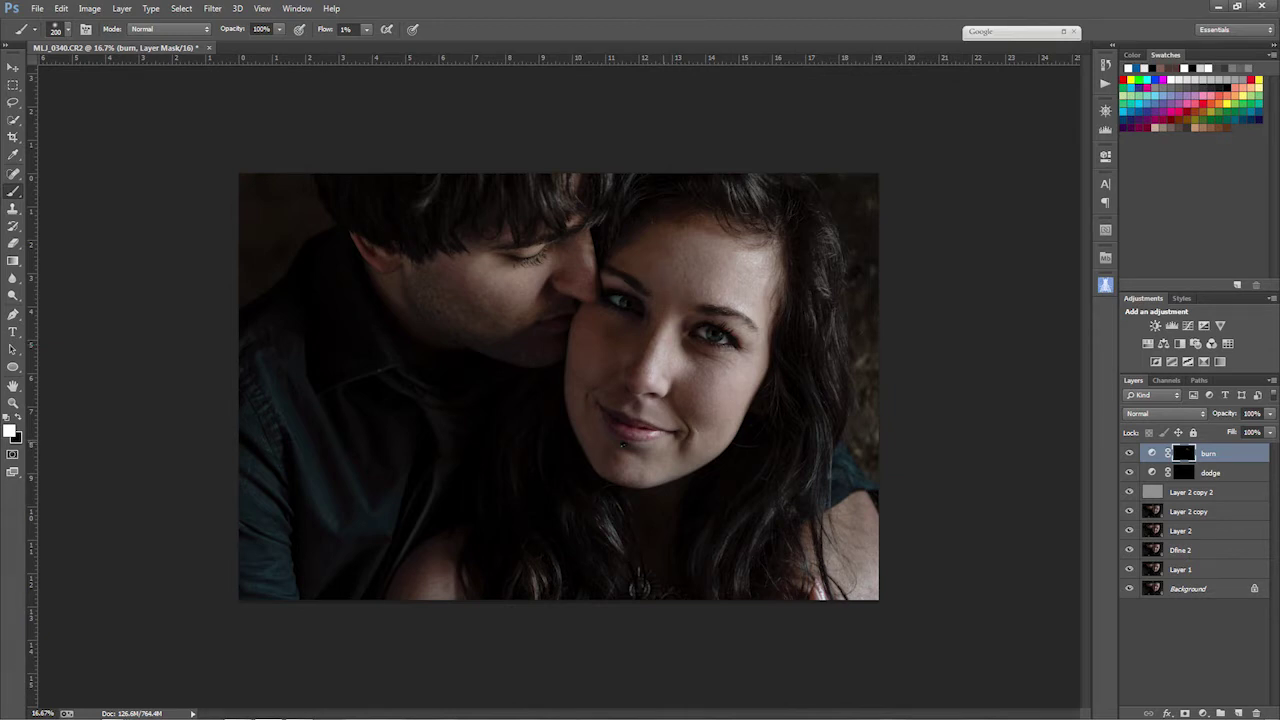
Step: Burn a faint area near the chin, then dodge the forehead and chin with a 400 brush
drag(591, 432, 597, 455)
click(440, 307)
key(bracketright)
key(bracketright)
key(bracketright)
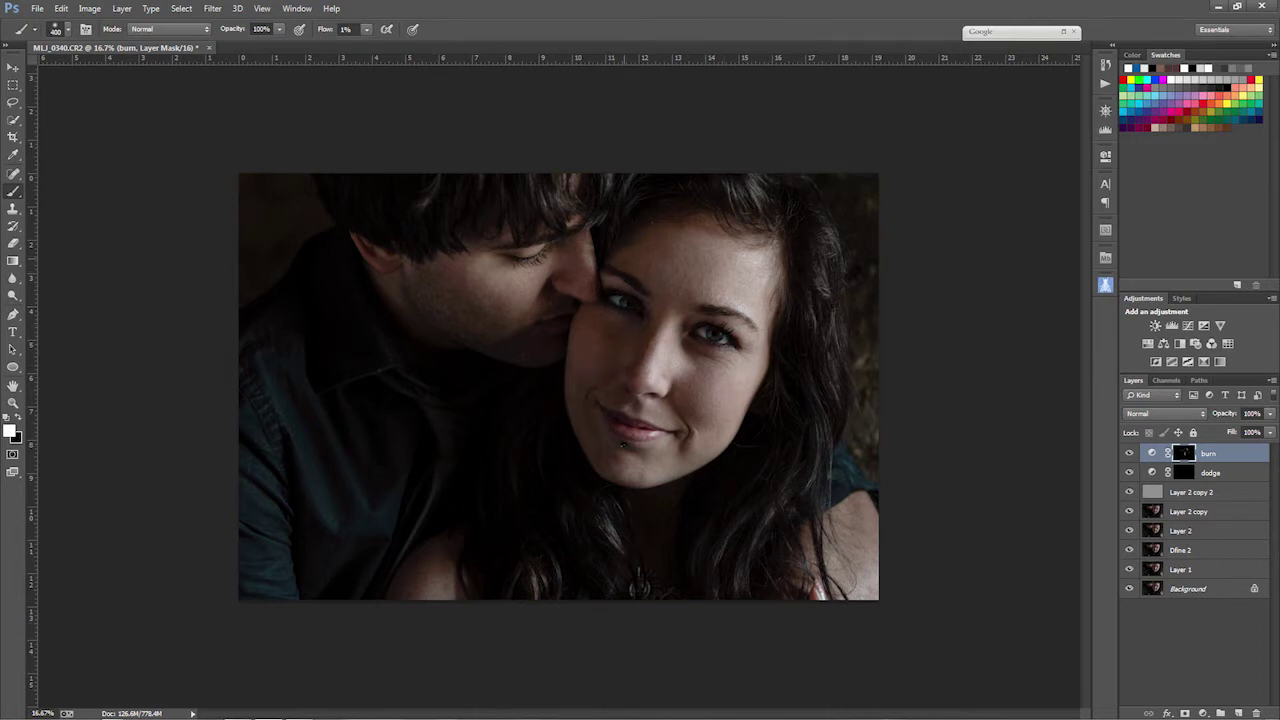
key(alt+bracketleft)
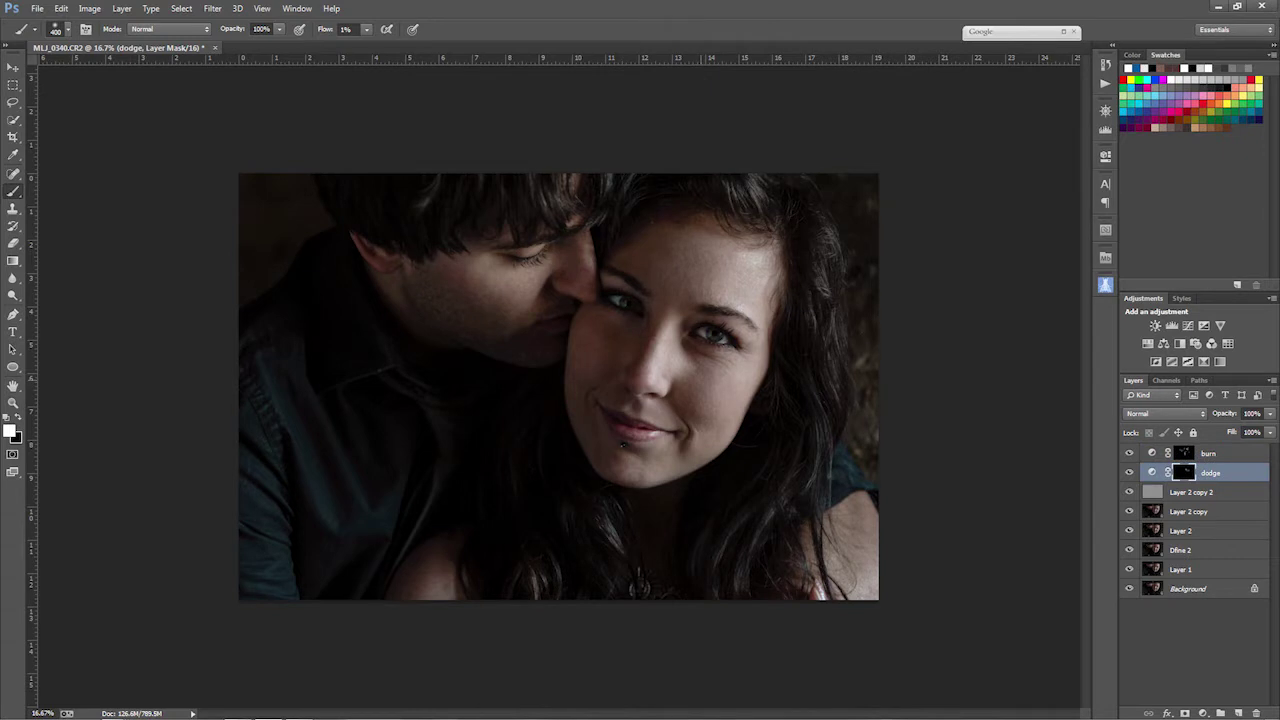
drag(705, 270, 713, 432)
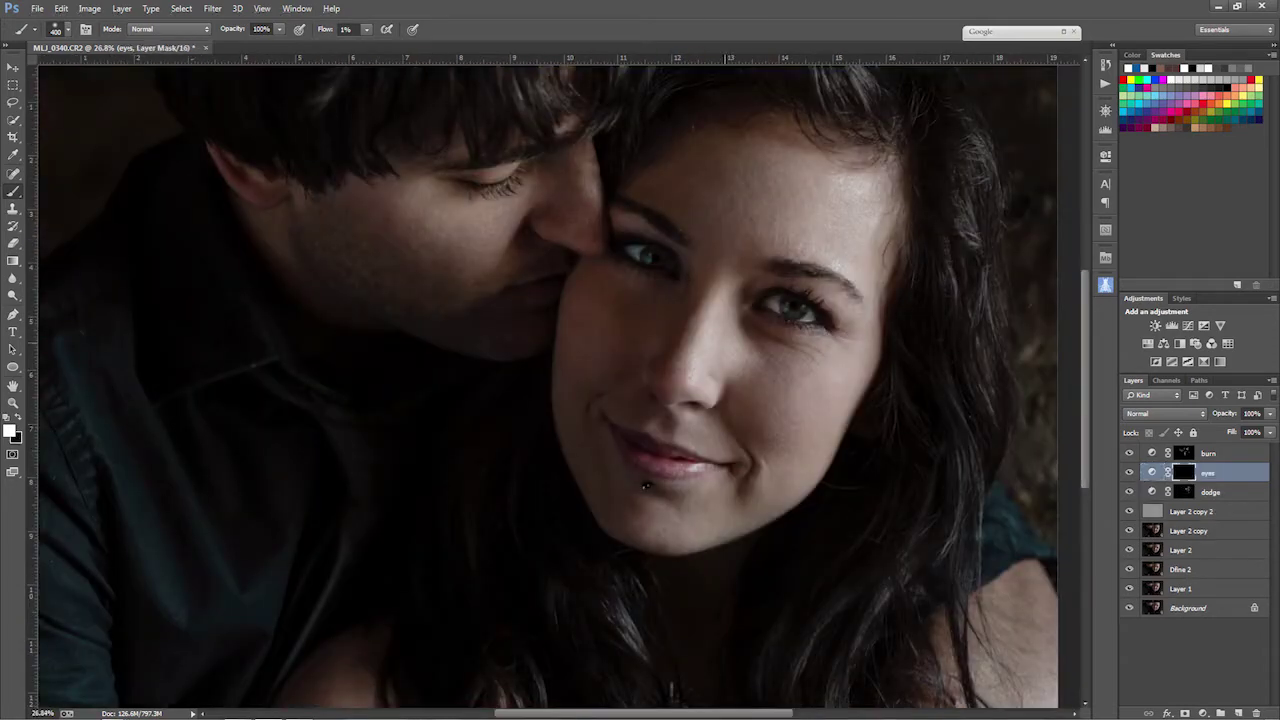
Step: Paint the iris into the eyes layer's mask with a 15 brush, then fit the image on screen
key(bracketleft)
key(bracketleft)
key(bracketleft)
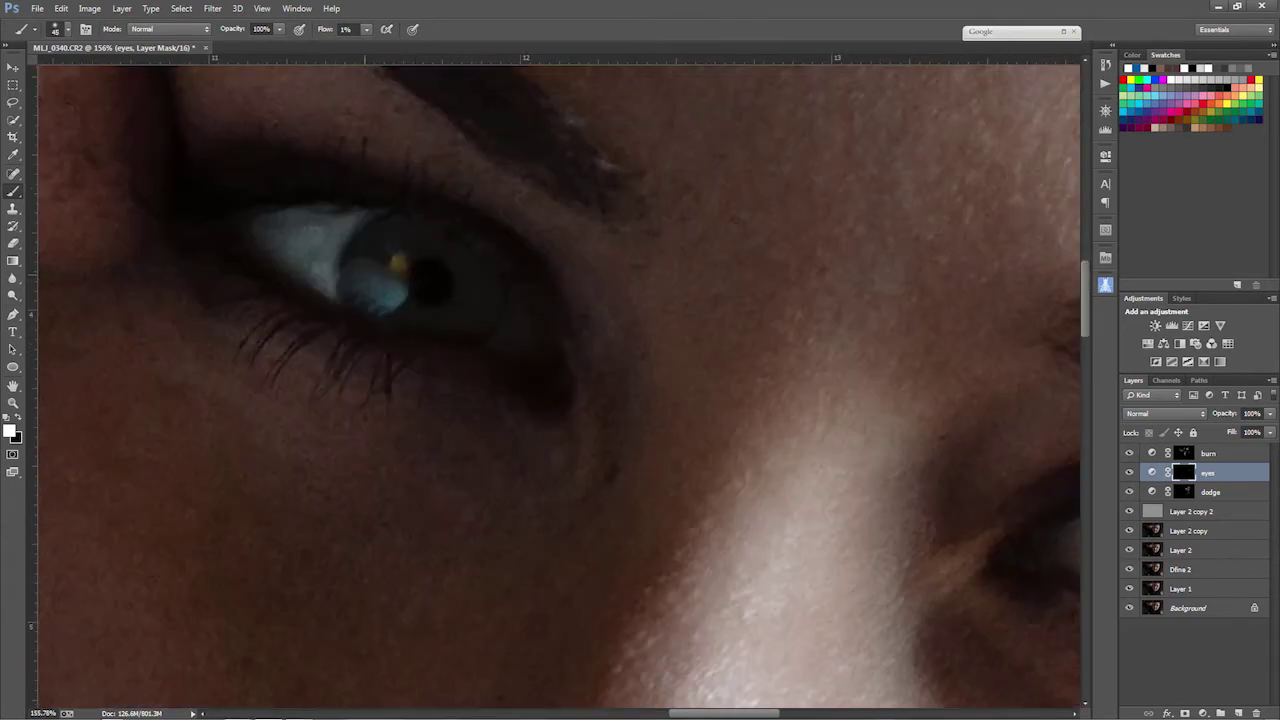
key(bracketleft)
key(bracketleft)
key(bracketleft)
drag(370, 292, 396, 262)
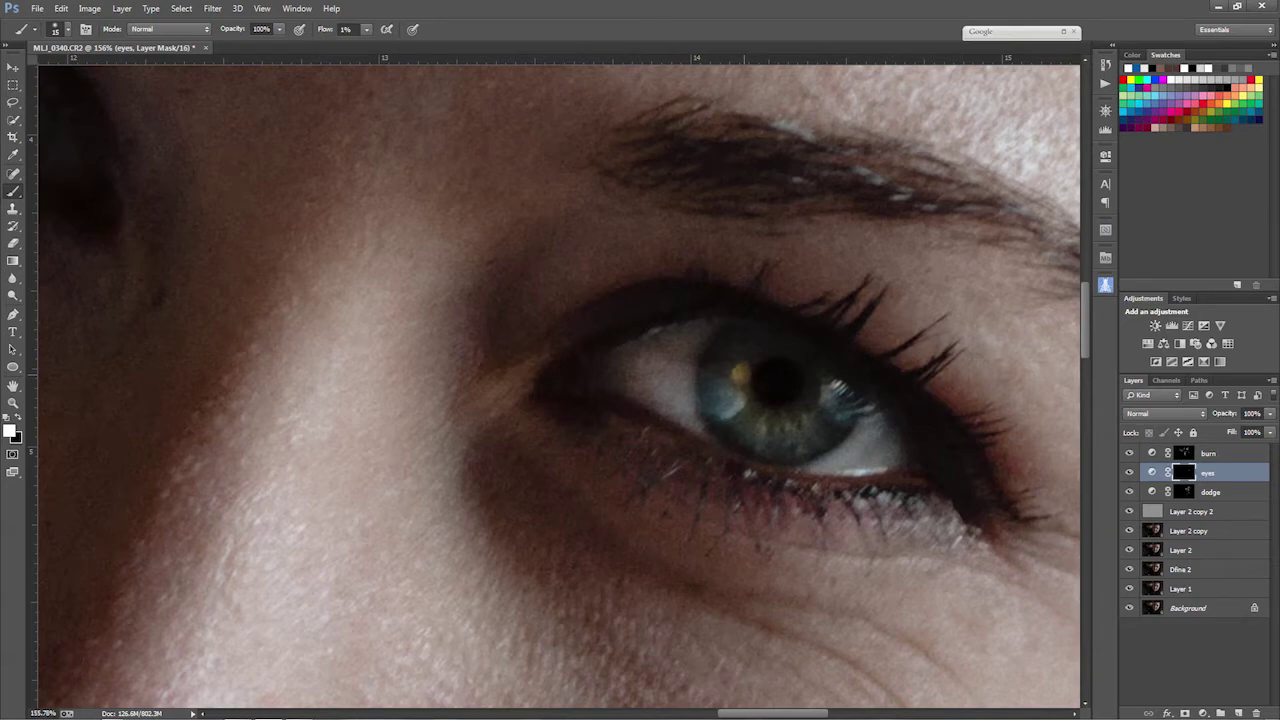
key(bracketright)
key(bracketright)
key(bracketright)
key(bracketright)
key(ctrl+0)
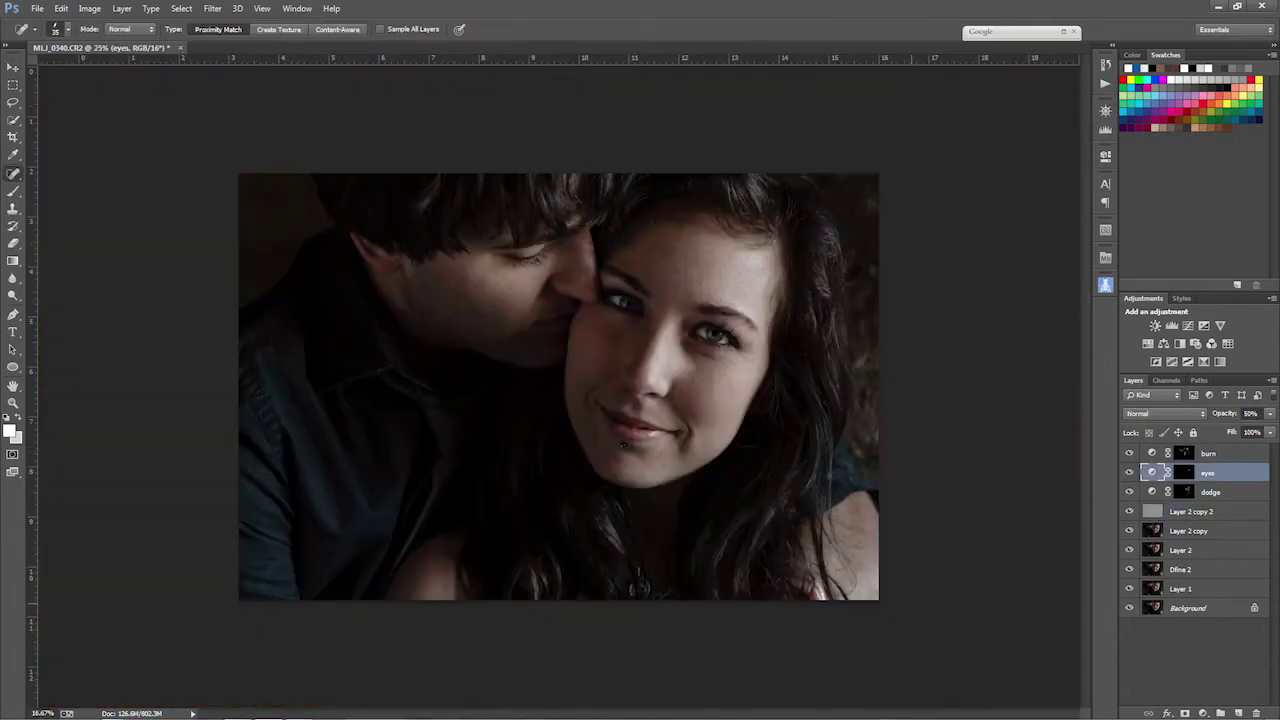
Step: Create a merged Layer 3 plus a Layer 4 copy, and set the Clone Stamp to 6% flow
key(ctrl+alt+shift+e)
key(ctrl+j)
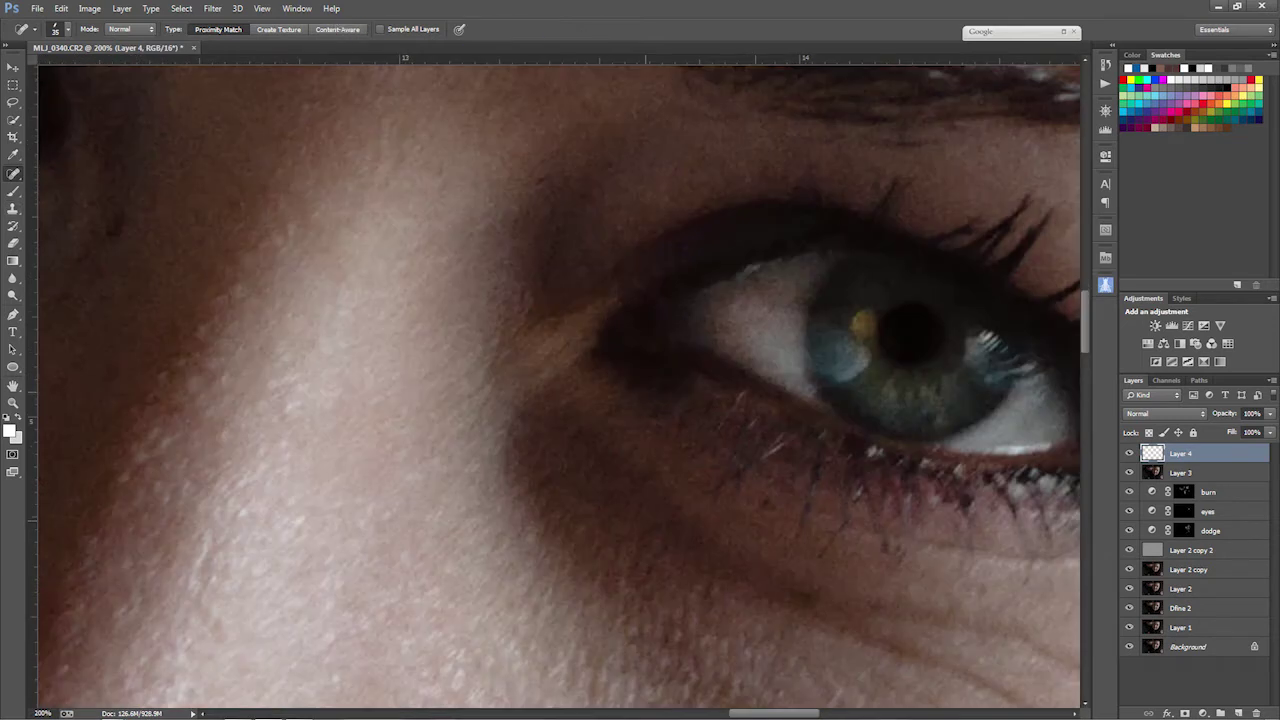
key(s)
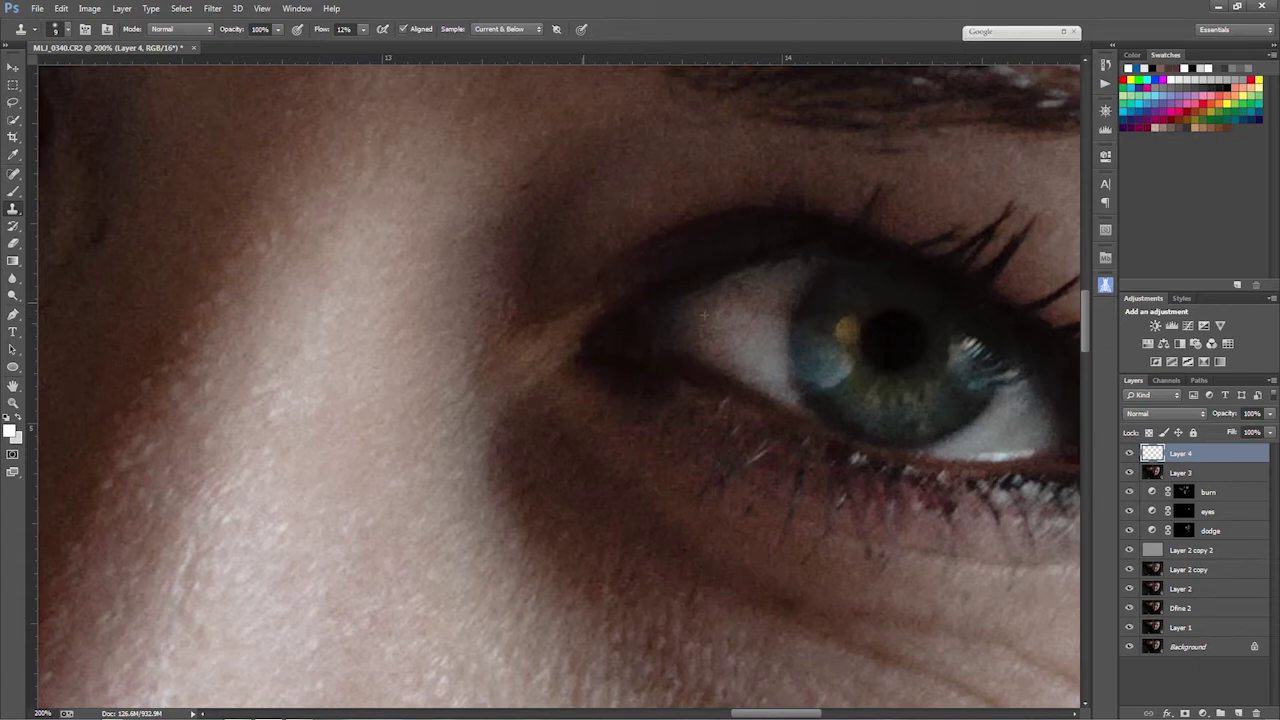
key(shift+0)
key(shift+6)
Step: Clone light skin over the lower-eyelid and nose-bridge blemishes, then zoom out
click(755, 399)
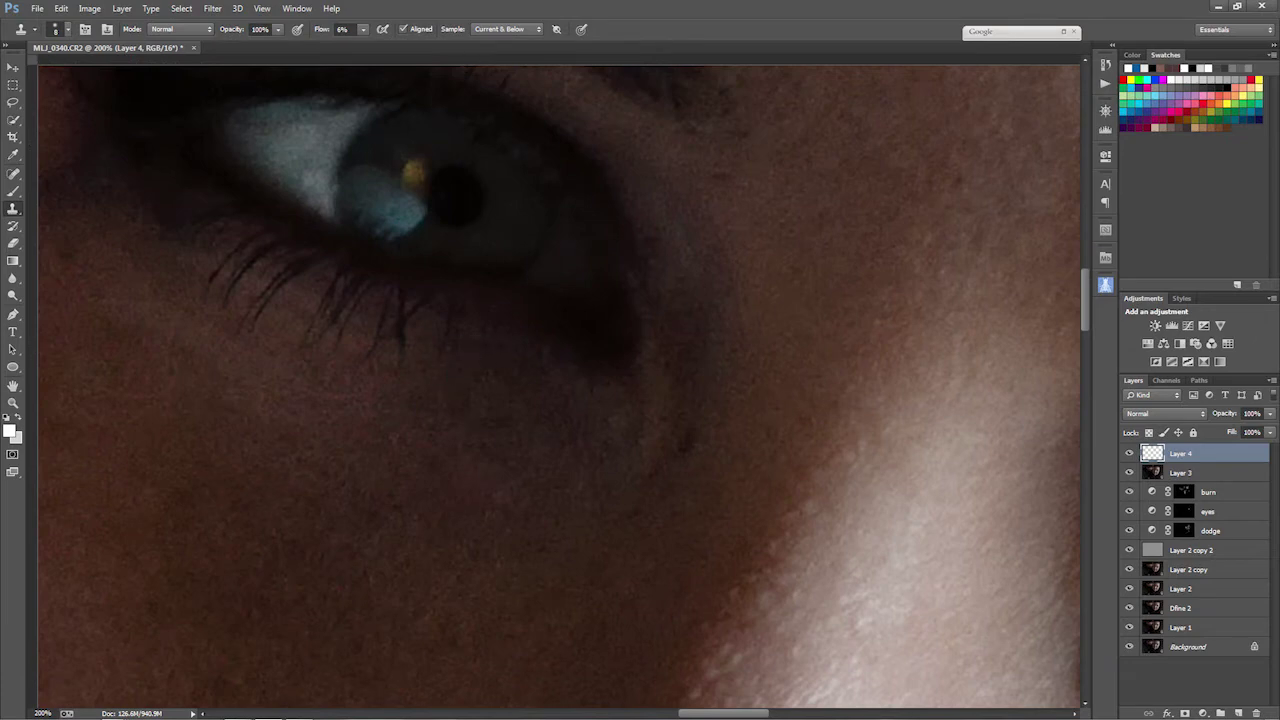
drag(480, 416, 400, 341)
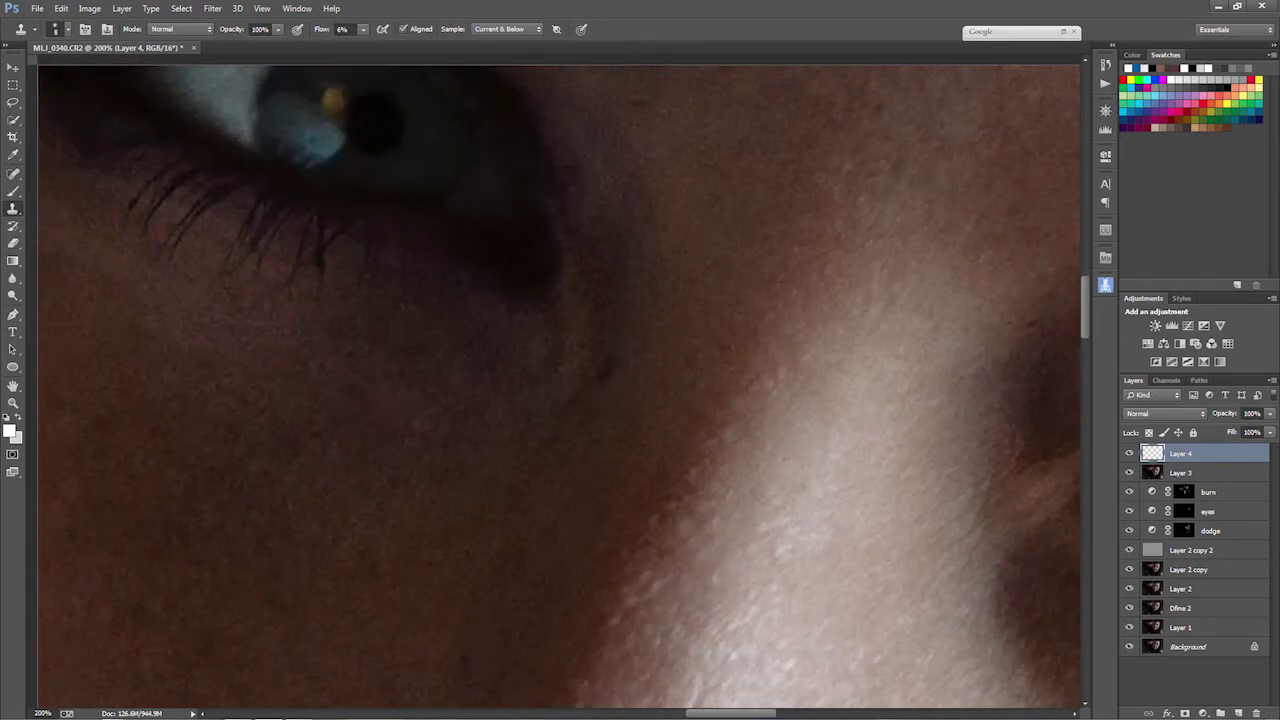
key(ctrl+minus)
key(ctrl+minus)
key(ctrl+minus)
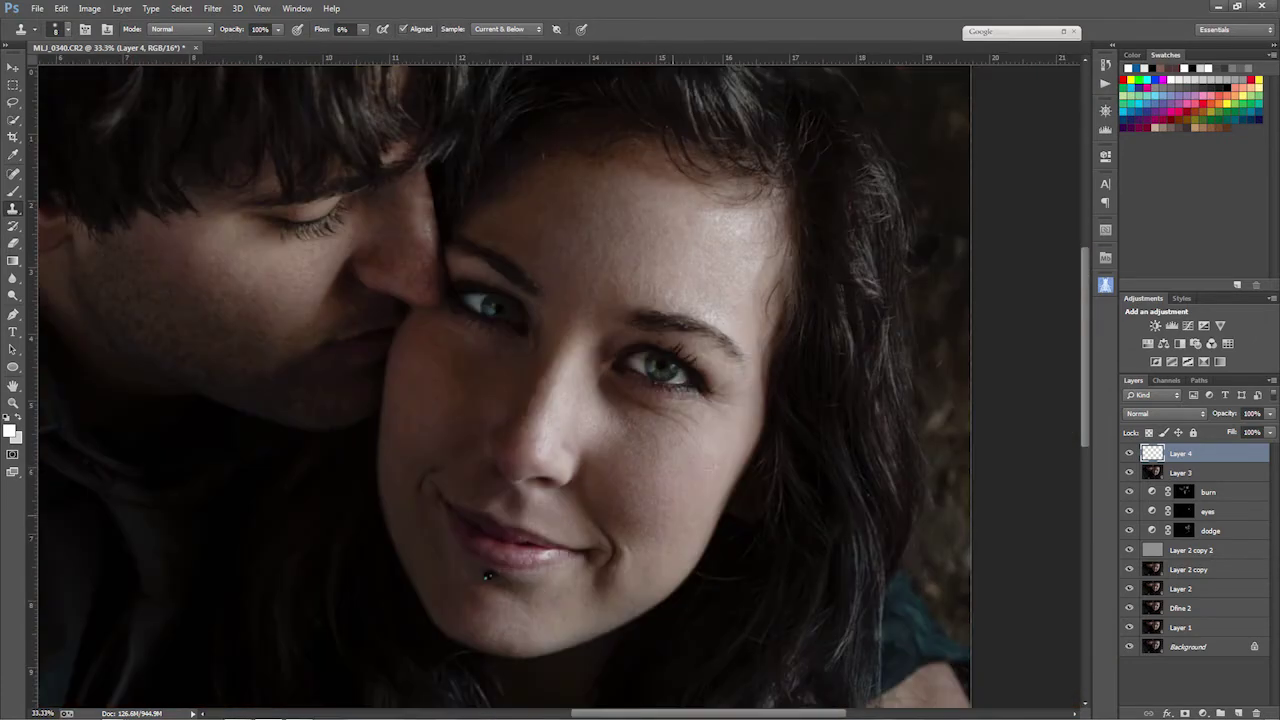
Step: Apply Portraiture skin softening, then clone away the earring glint and the blotch beside her hair
key(ctrl+alt+f)
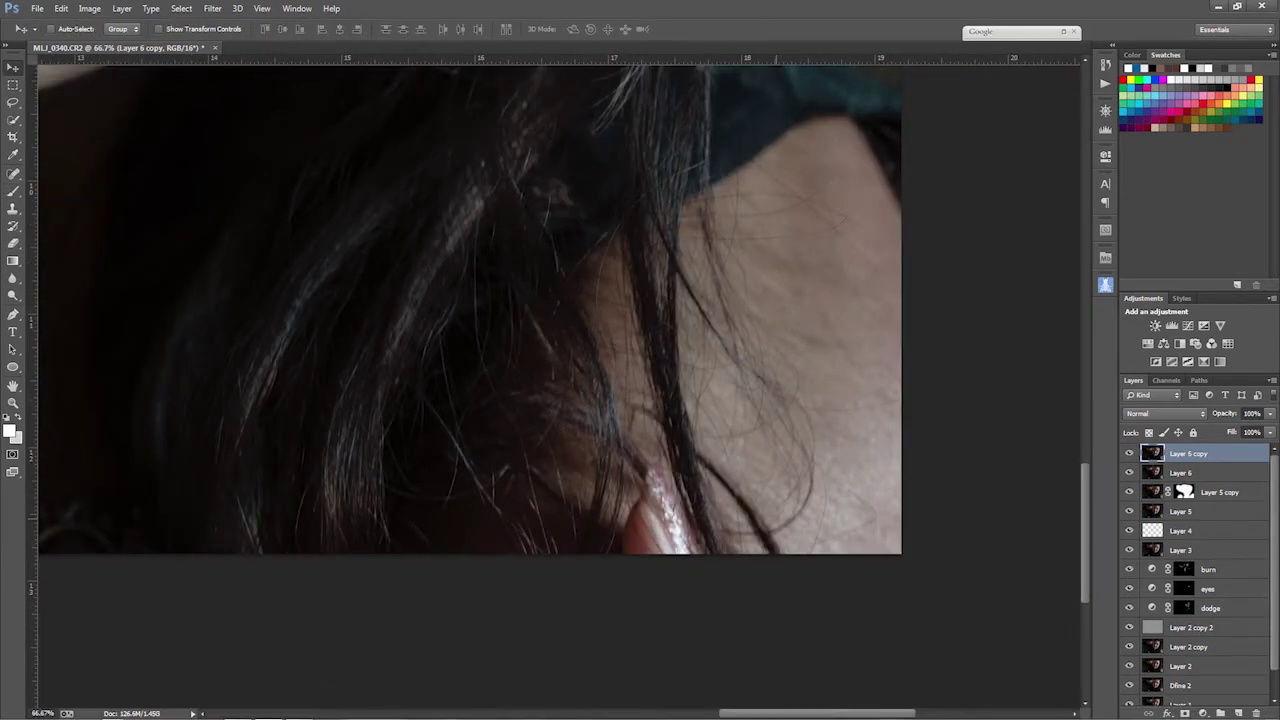
key(s)
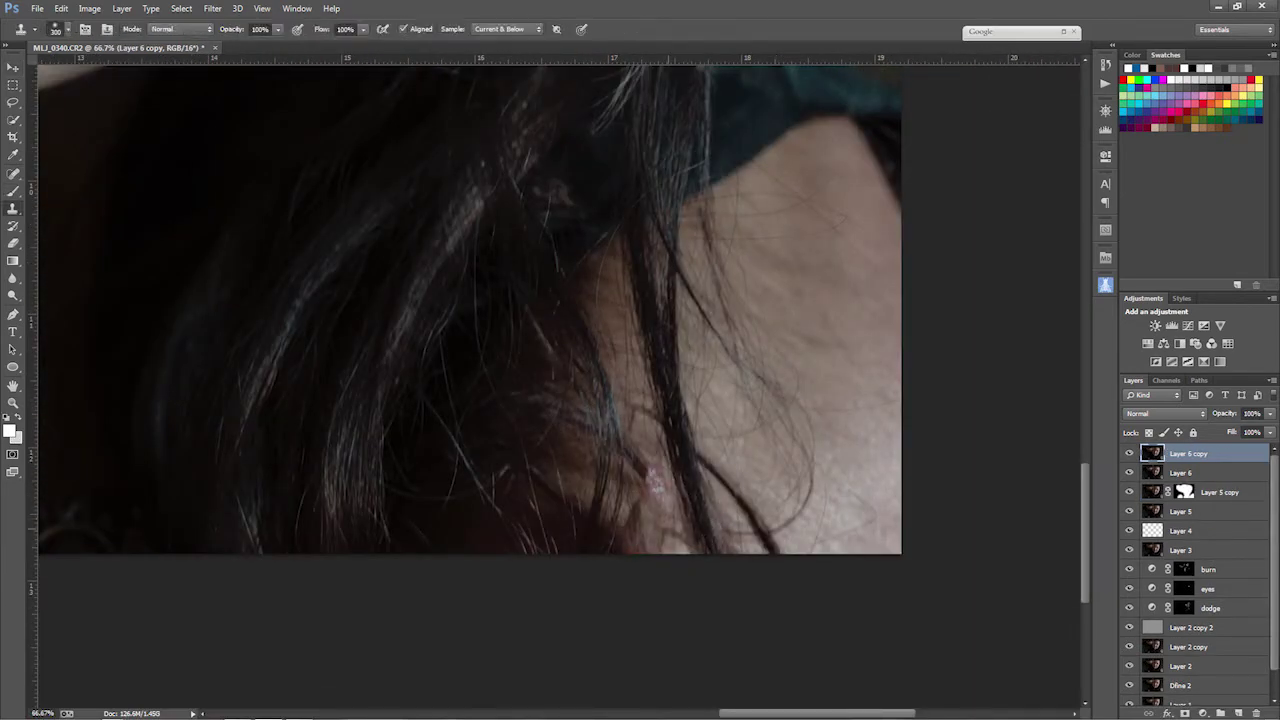
key(ctrl+z)
key(ctrl+alt+z)
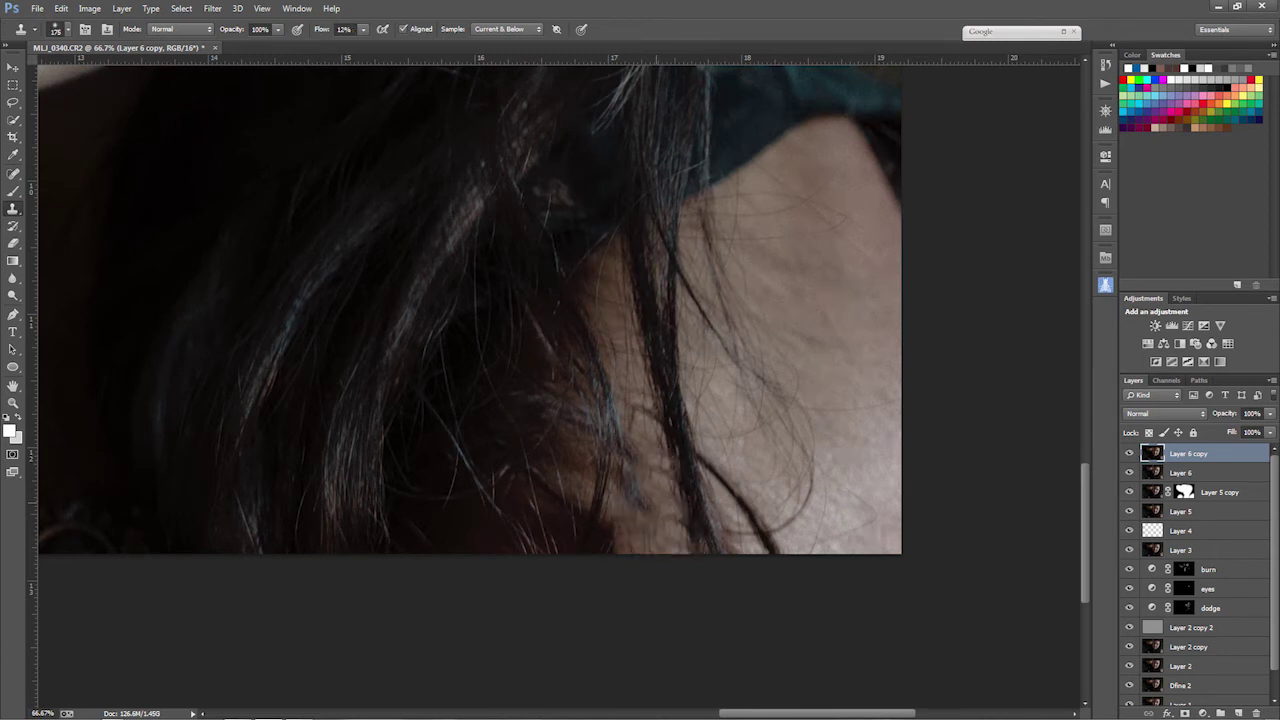
click(620, 522)
key(bracketleft)
key(bracketleft)
key(bracketleft)
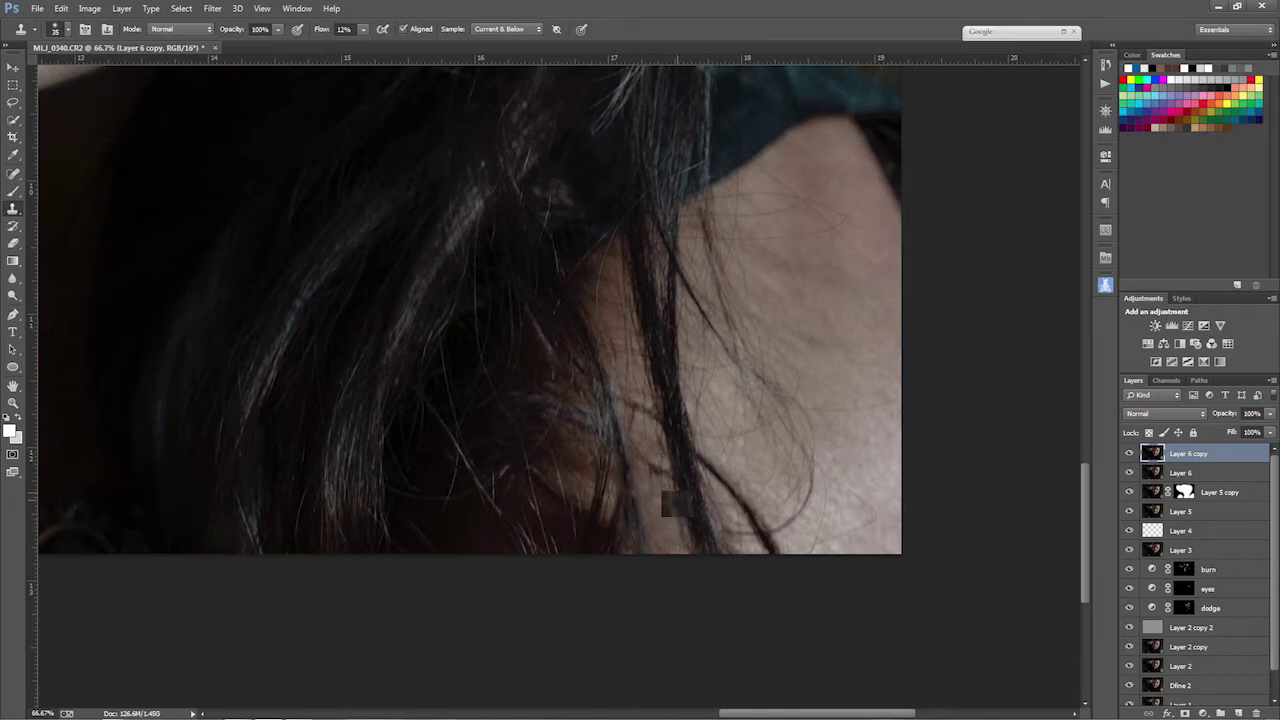
key(ctrl+minus)
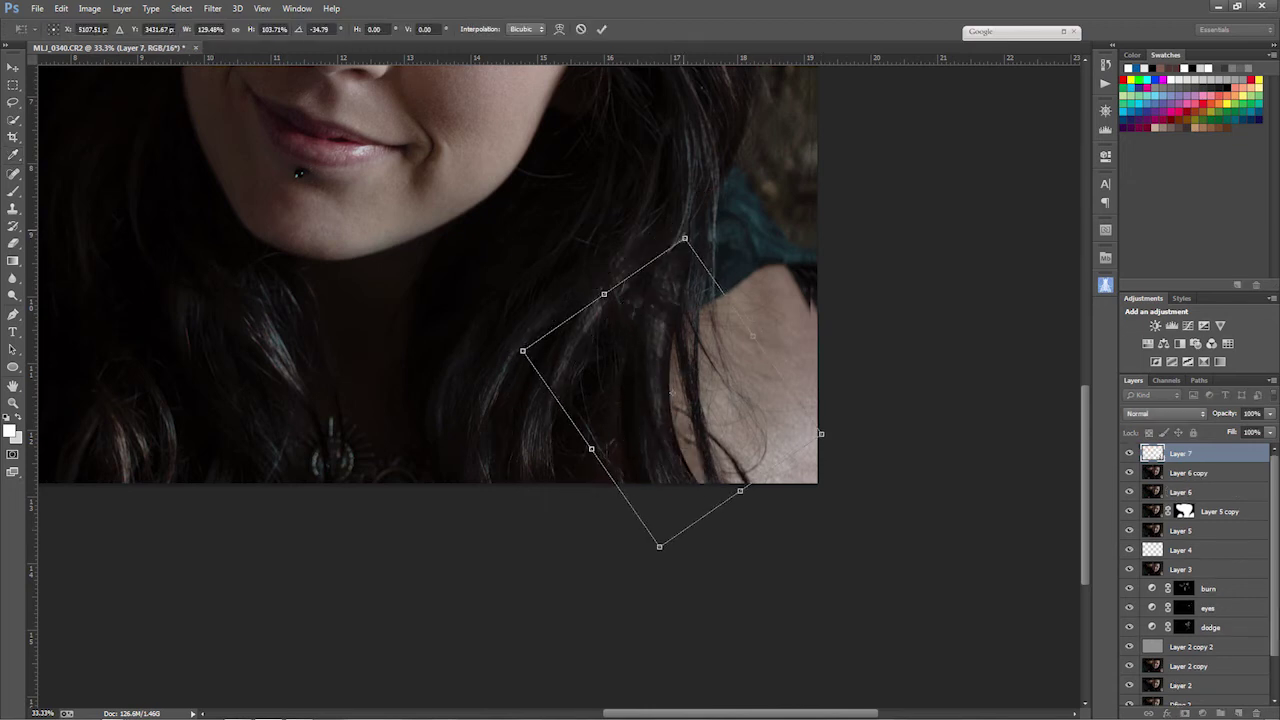
Step: Commit the transformed hair-strand copy, then continue shoulder retouching with a larger brush at fit view
key(Return)
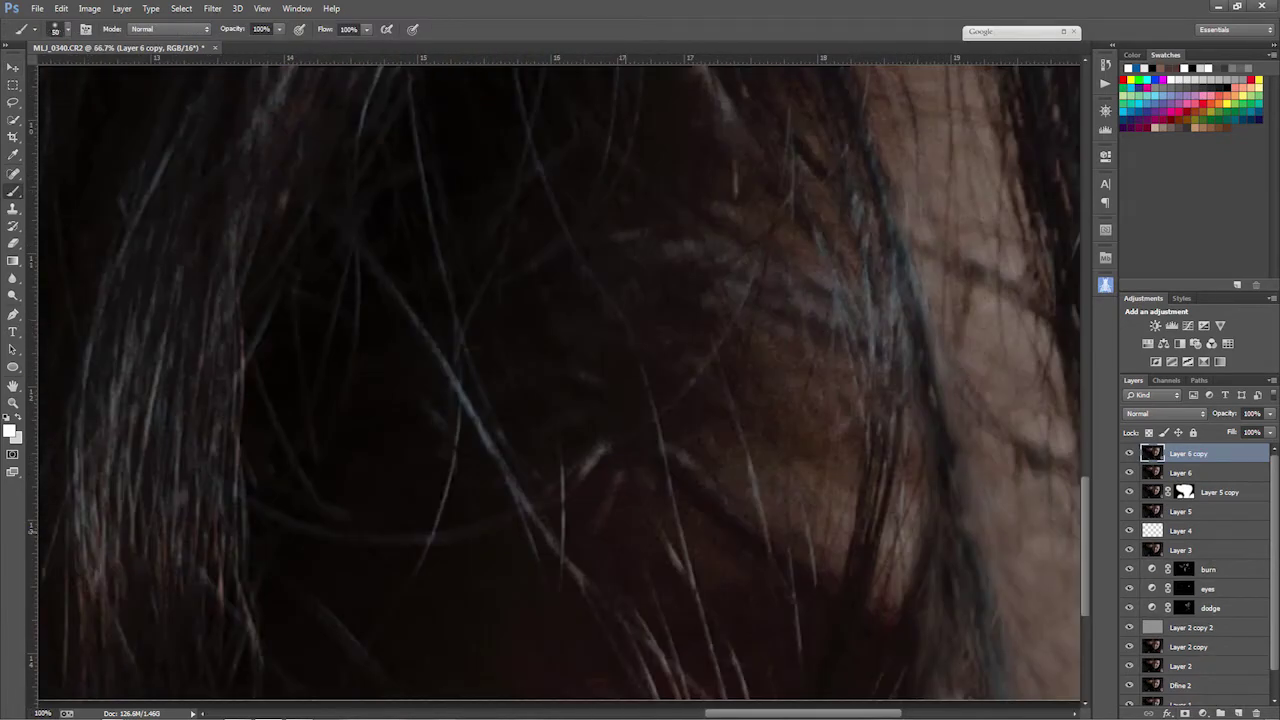
key(bracketright)
key(bracketright)
key(bracketright)
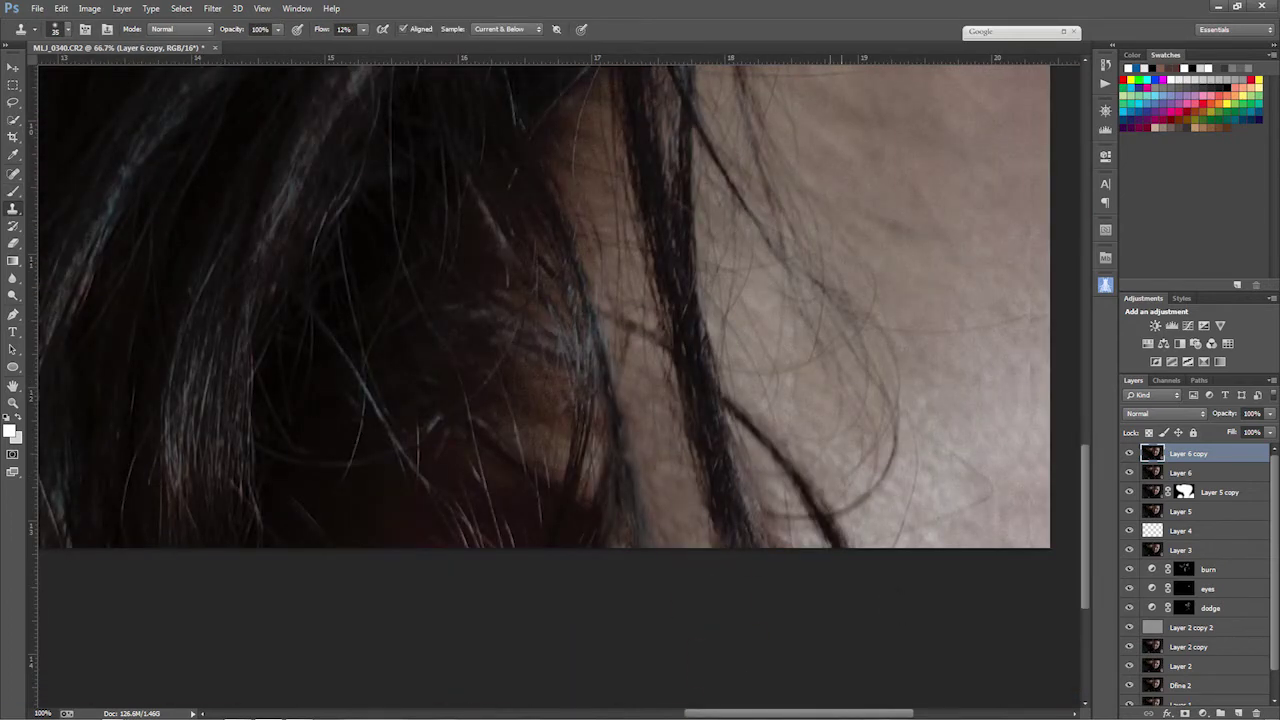
key(ctrl+minus)
key(ctrl+minus)
key(ctrl+minus)
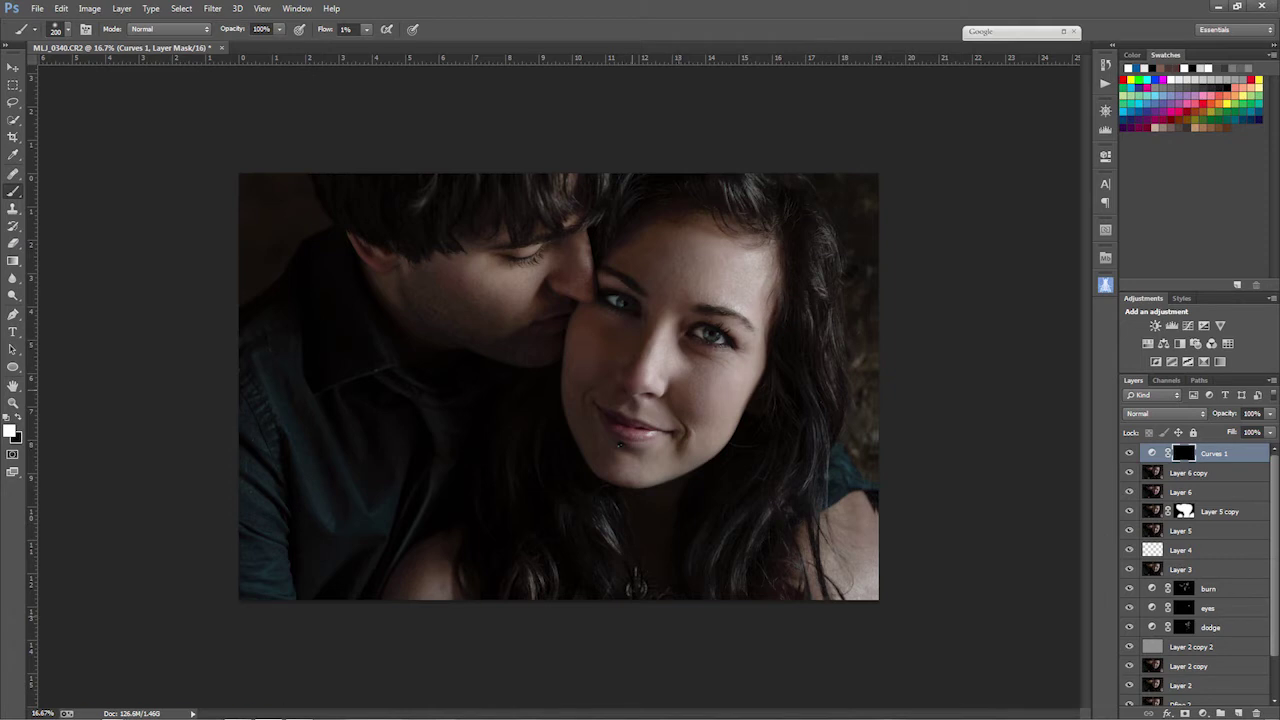
Step: Resize the soft brush while painting the inverted Curves mask
key(bracketleft)
key(bracketleft)
key(bracketleft)
key(bracketright)
key(bracketright)
key(bracketright)
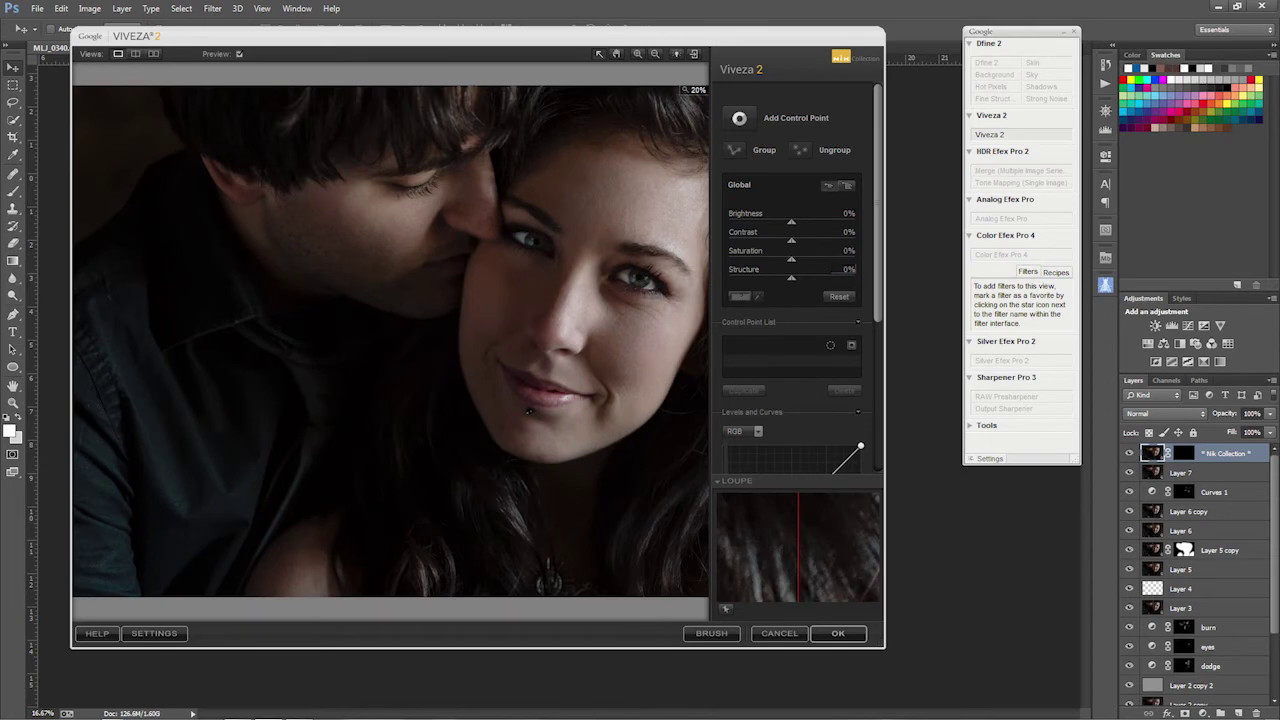
Step: Lift the Viveza 2 curve's black point for faded shadows and raise the upper midtones
scroll(795, 280, down, 3)
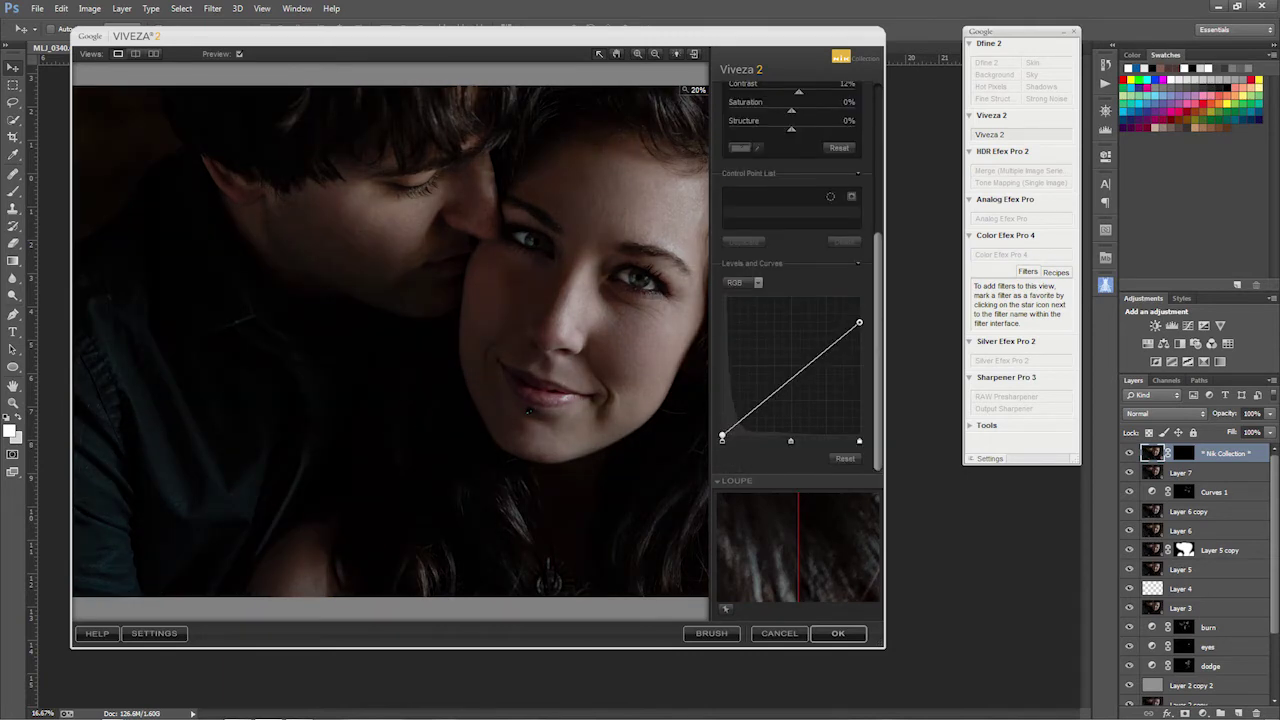
drag(722, 437, 722, 427)
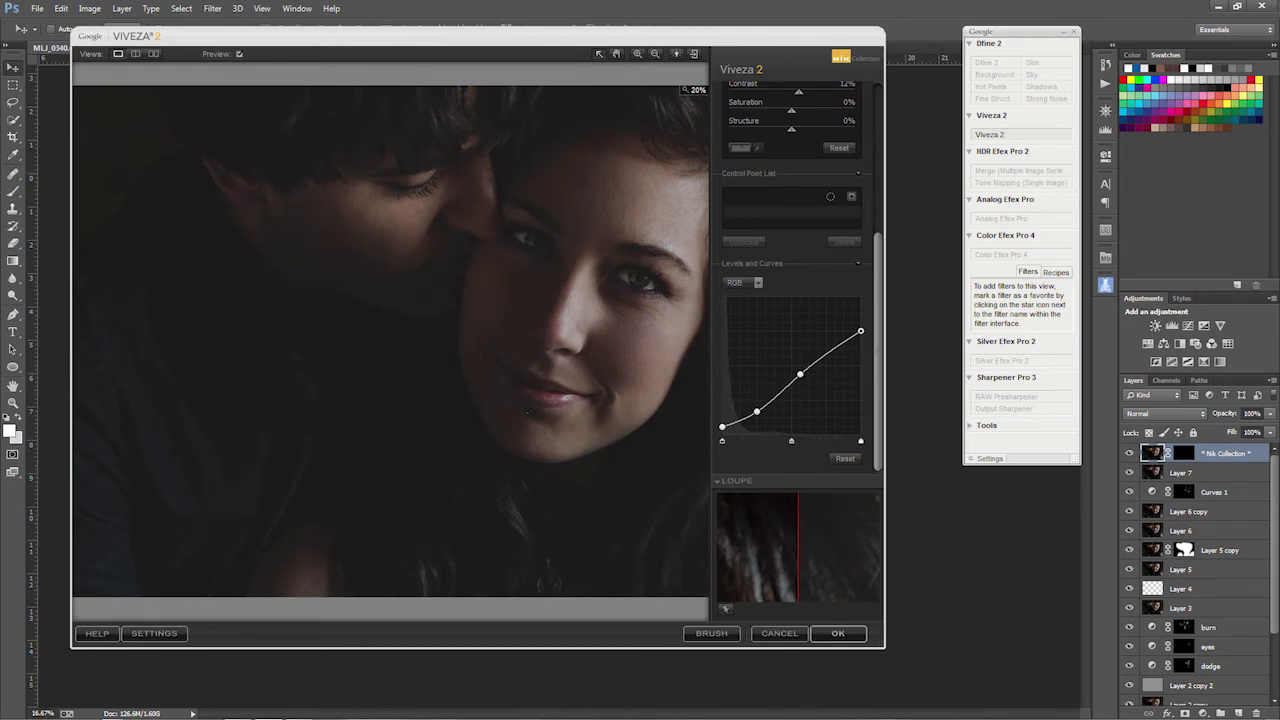
drag(800, 374, 826, 348)
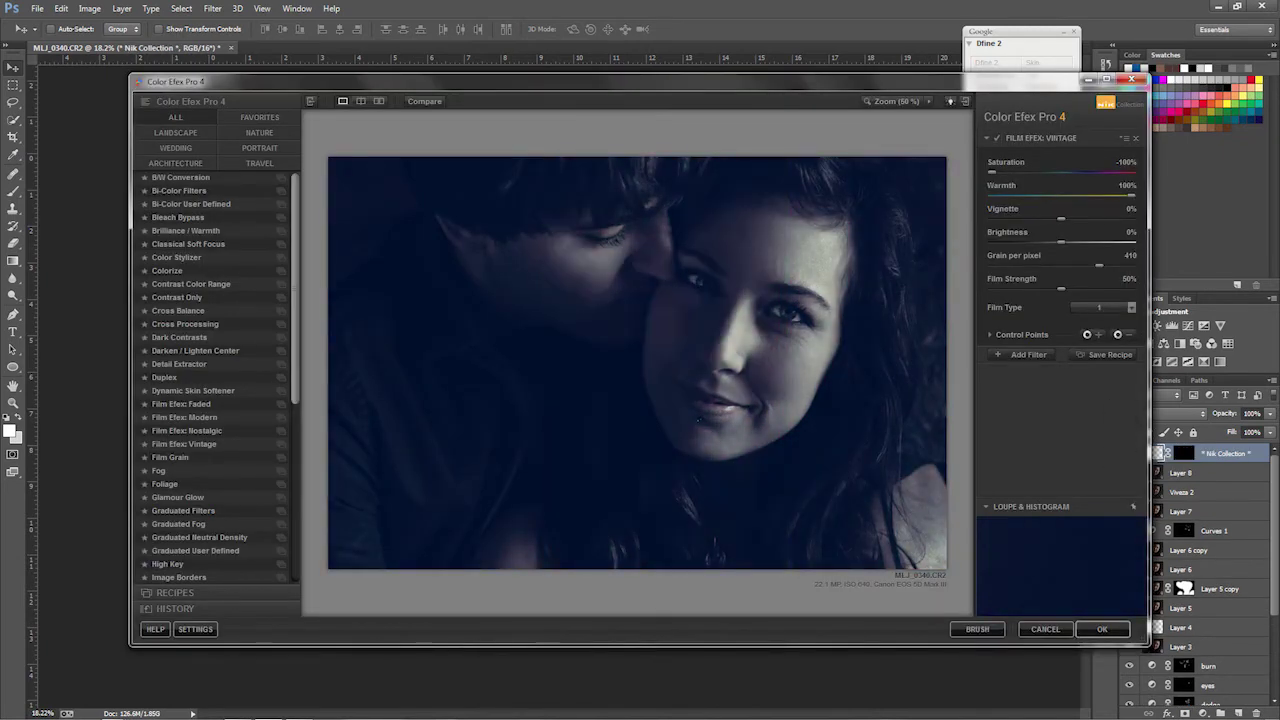
Step: Preview film type 21 and the C04 and B01 cross-processing methods
click(1131, 307)
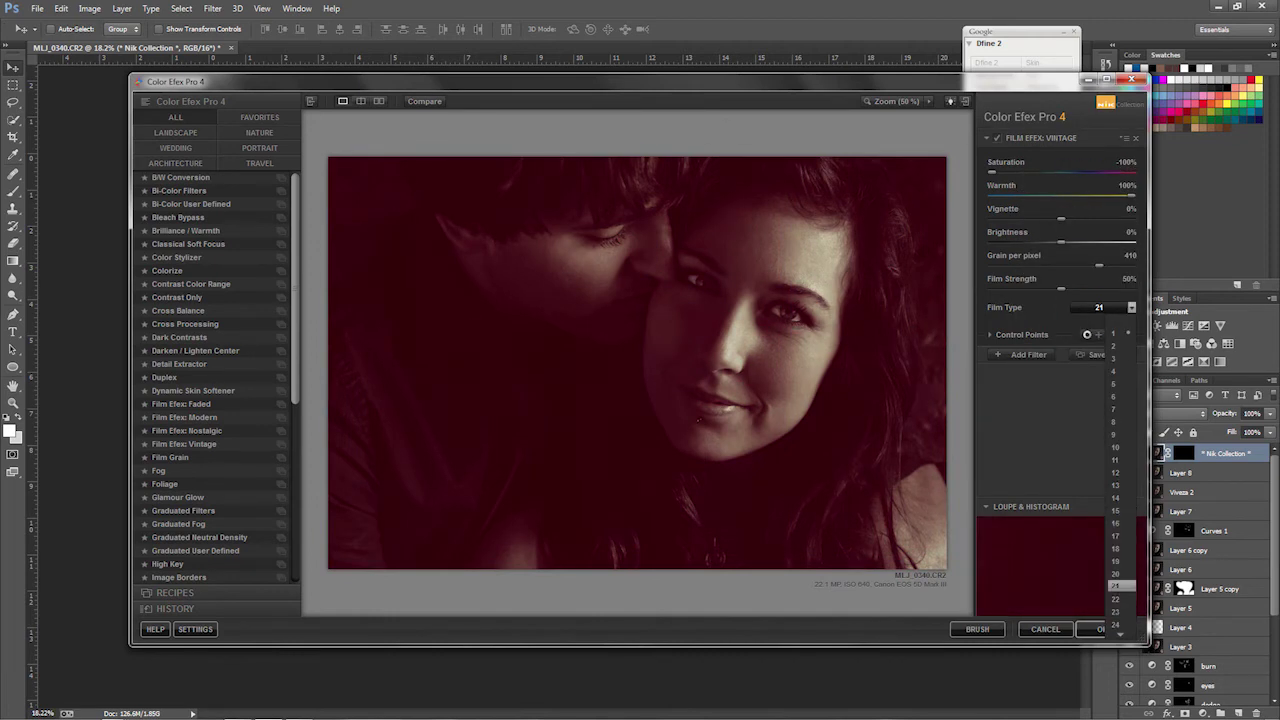
key(Up)
key(Up)
key(Up)
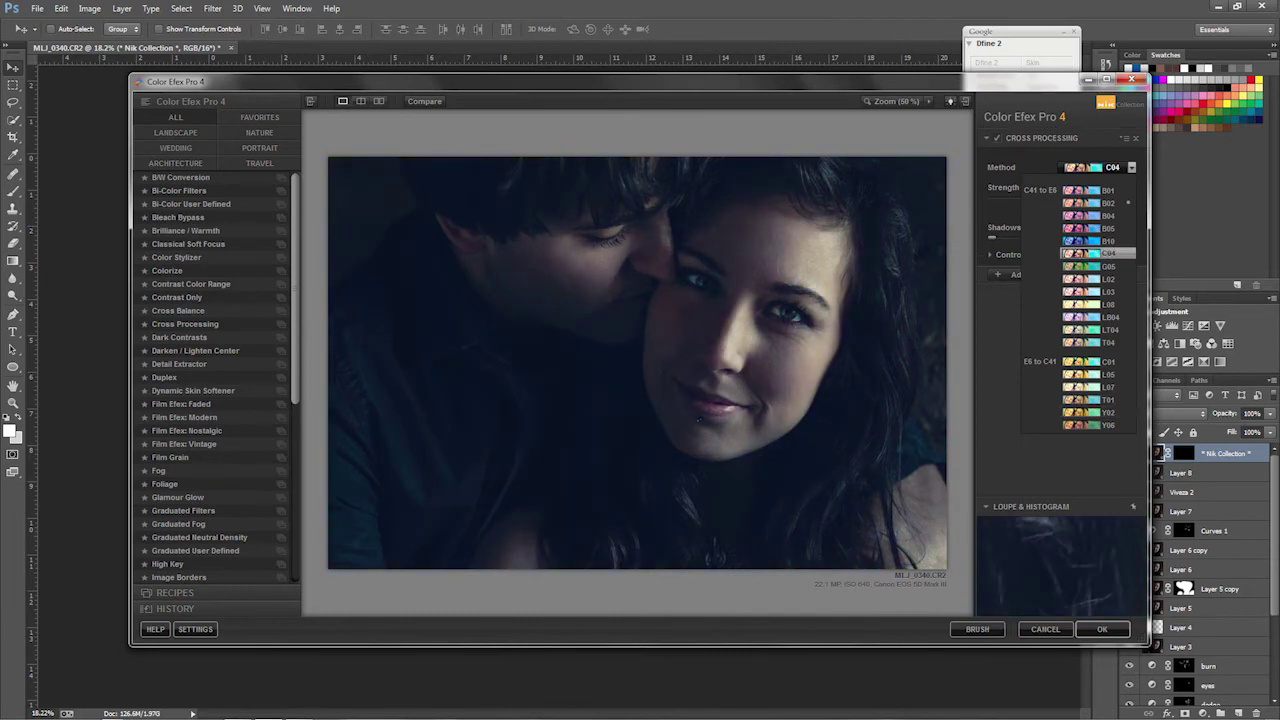
key(Up)
key(Up)
key(Up)
key(Up)
key(Up)
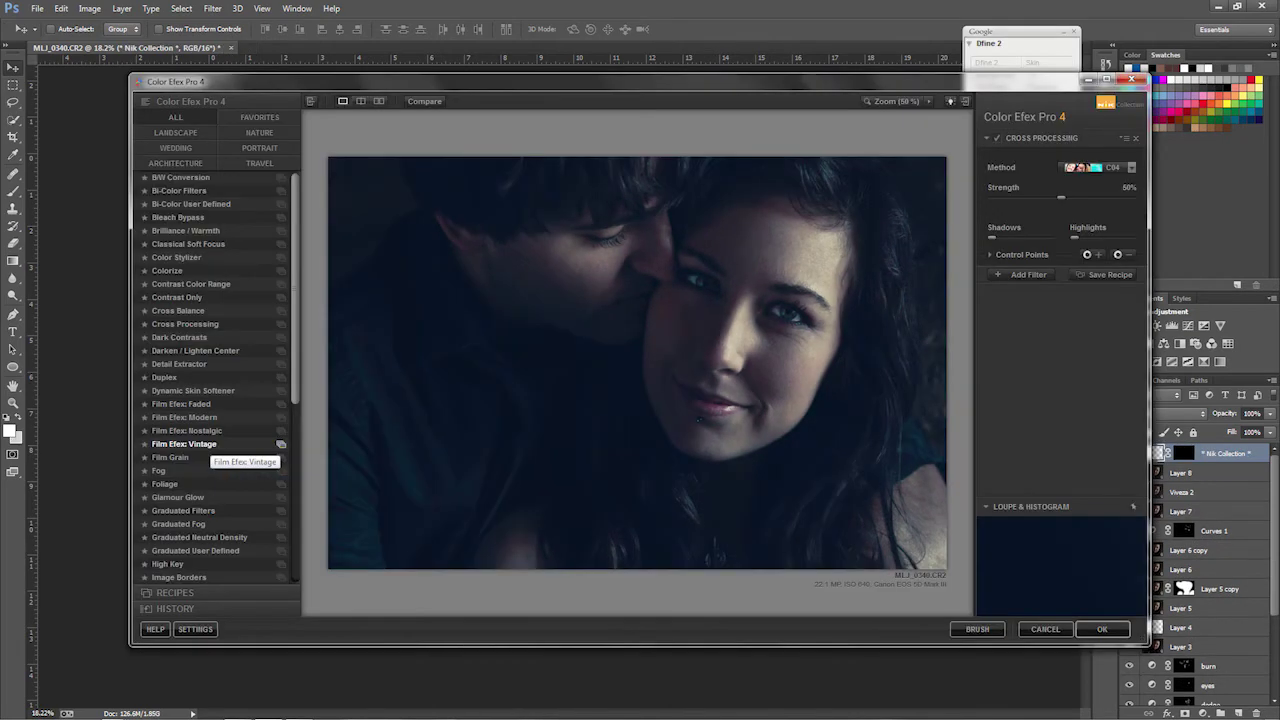
Step: Apply Film Efex: Vintage with a dark green film type
click(184, 444)
click(1131, 307)
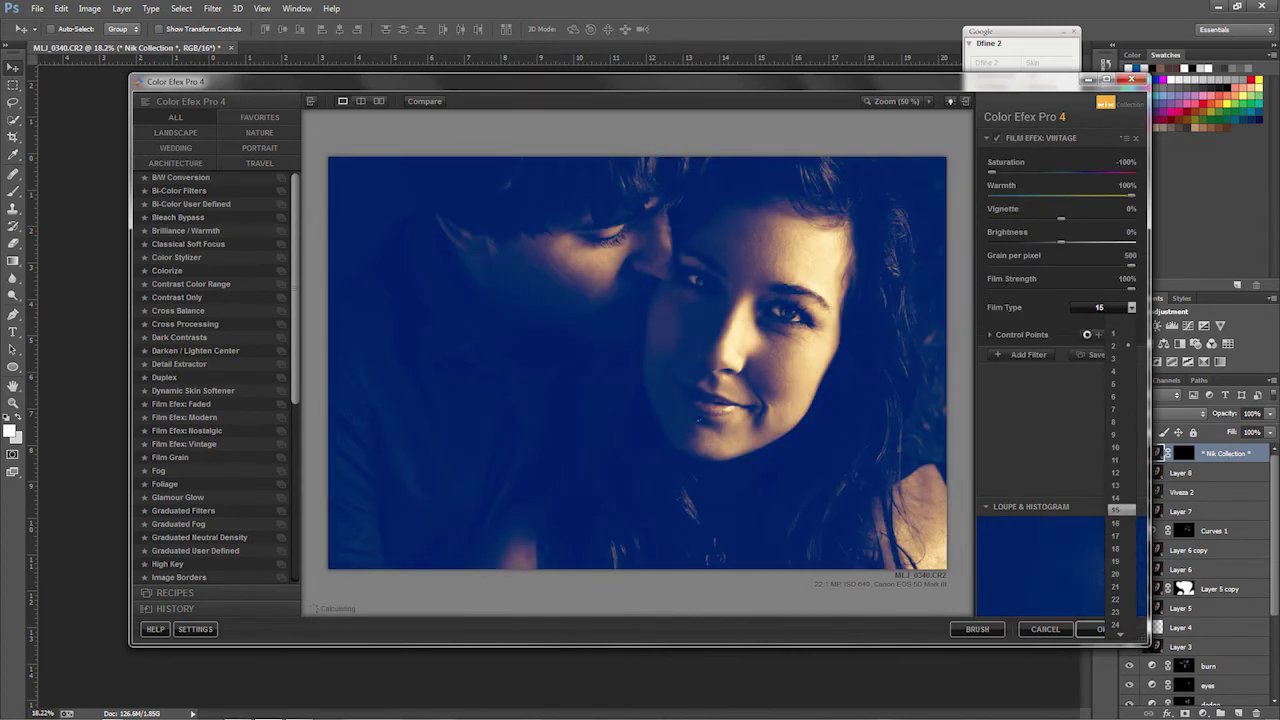
click(1116, 358)
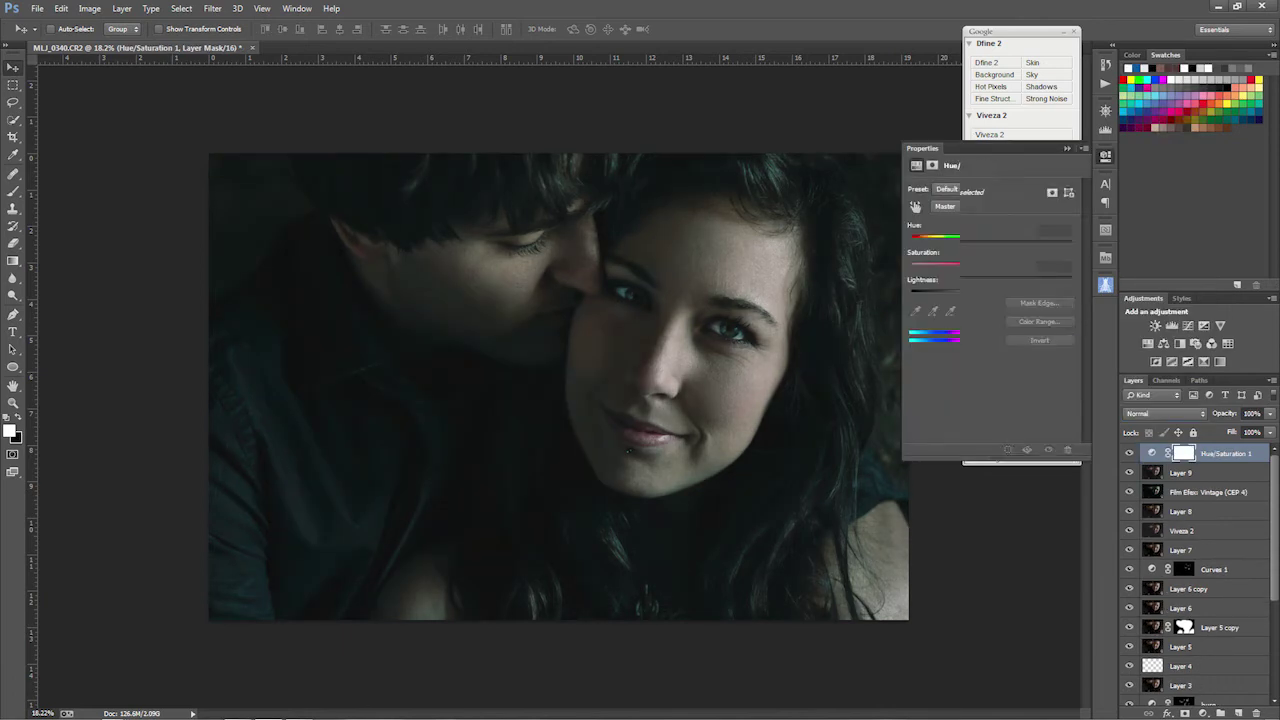
Step: Drop Hue/Saturation saturation to -58 and adjust the Whites in a Selective Color layer
key(Tab)
text(-58)
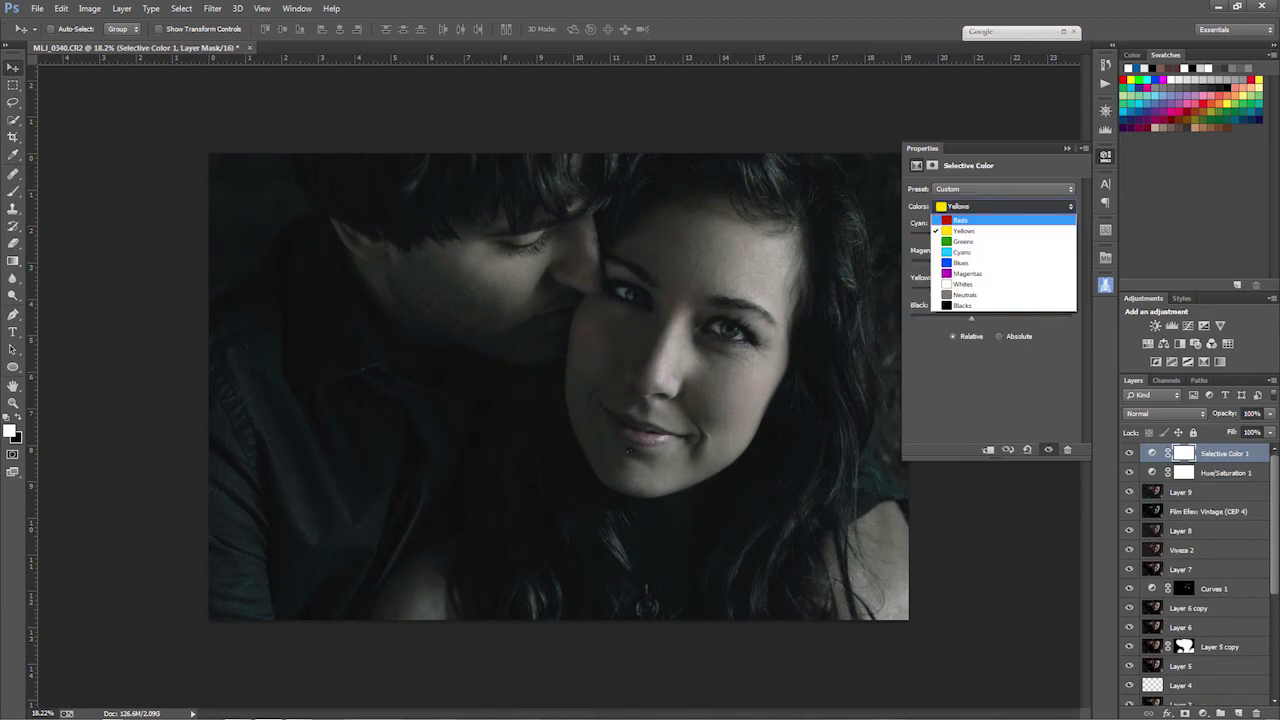
click(962, 284)
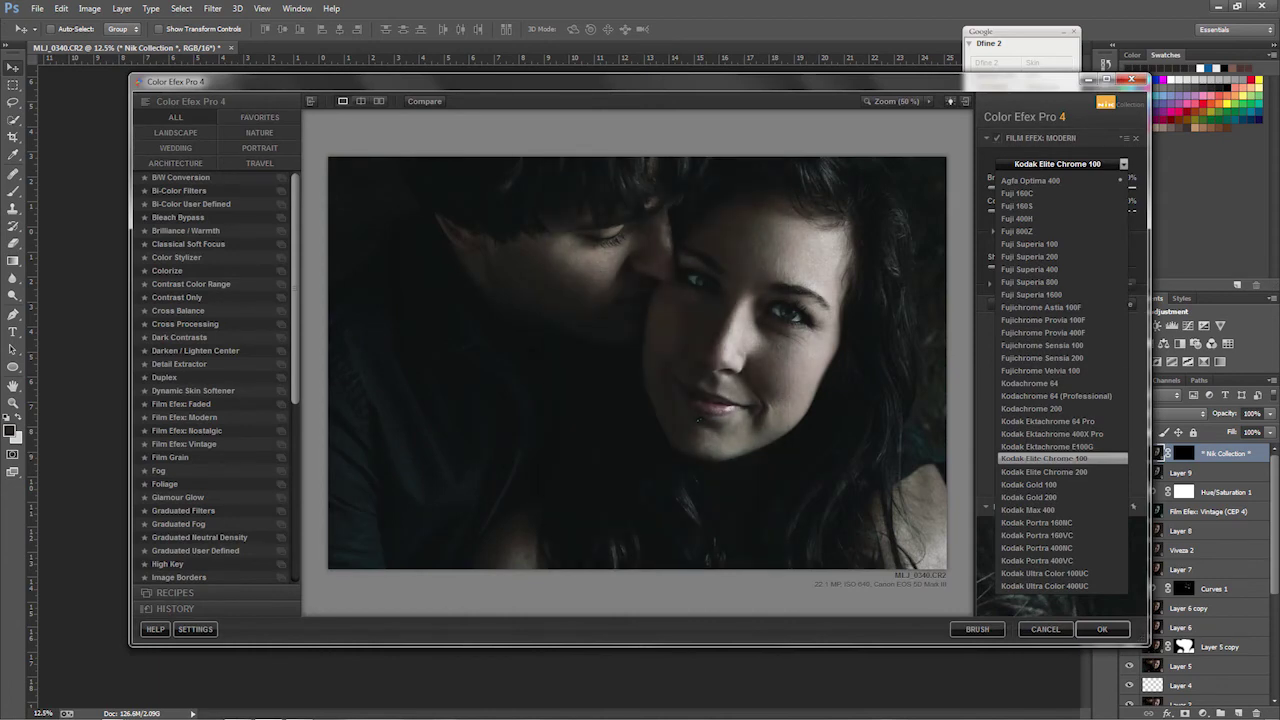
Step: Choose Kodak Portra 400NC as the Film Efex: Modern film stock
click(1045, 548)
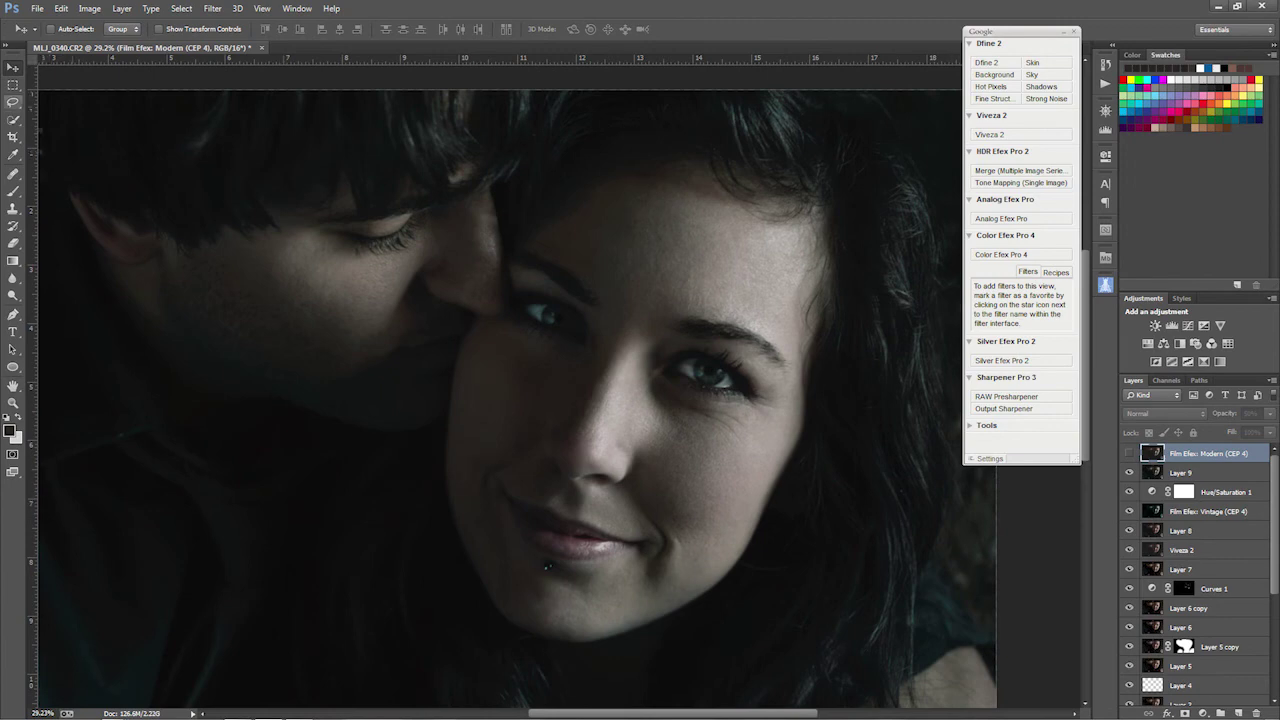
Step: Stamp all visible edits into a new merged layer and check the image size
key(ctrl+minus)
key(ctrl+minus)
key(ctrl+alt+shift+e)
key(ctrl+alt+i)
key(Escape)
Step: Frame a 2:3 crop around the couple, tightening from the top-right corner
key(c)
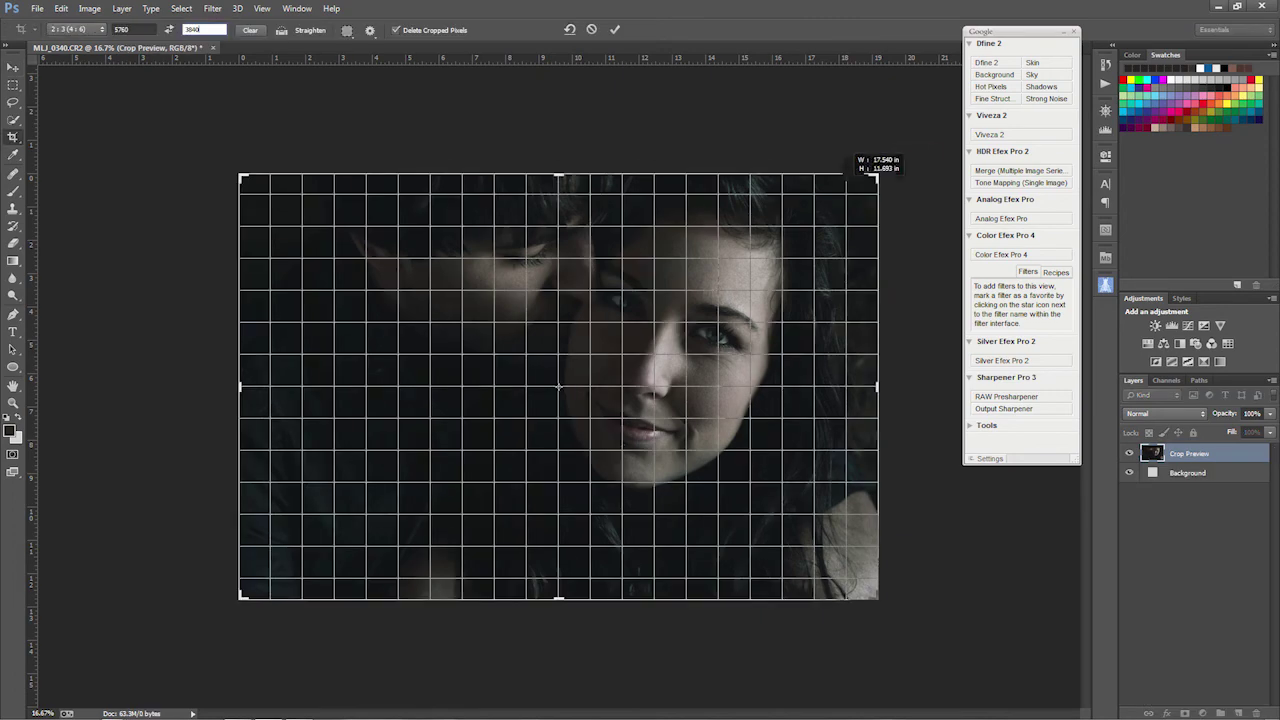
drag(877, 176, 848, 160)
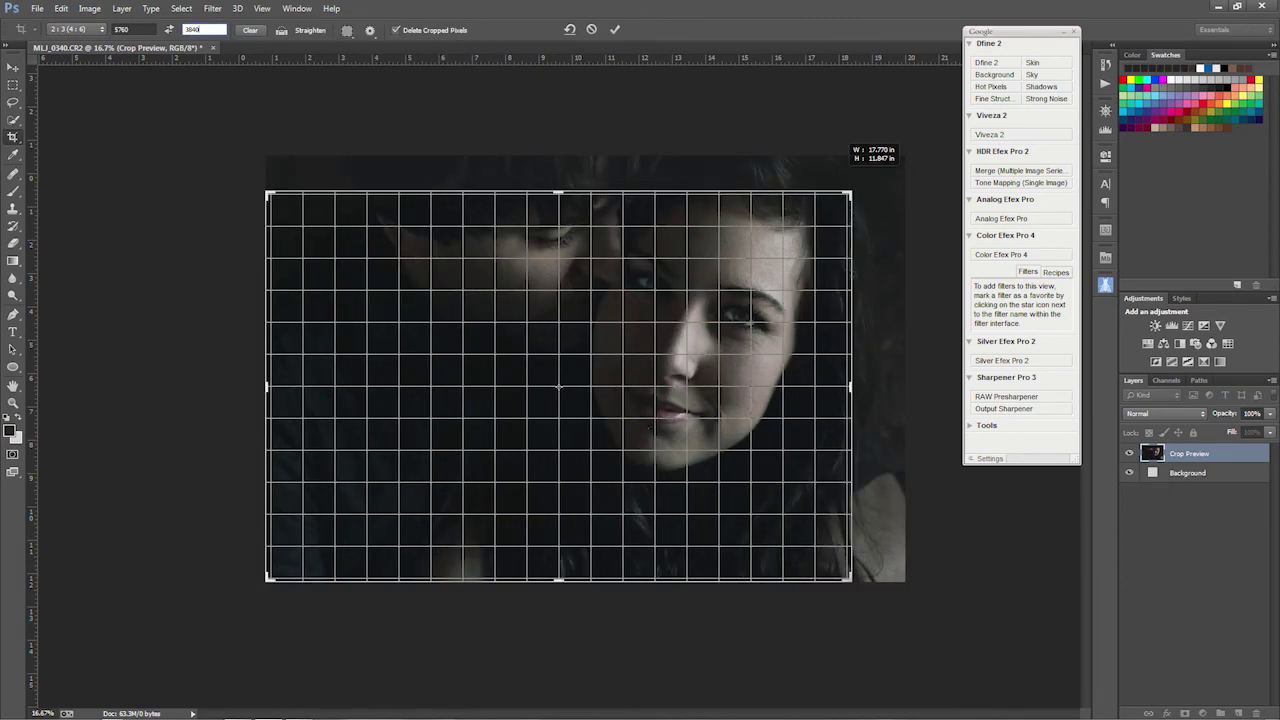
drag(845, 150, 853, 165)
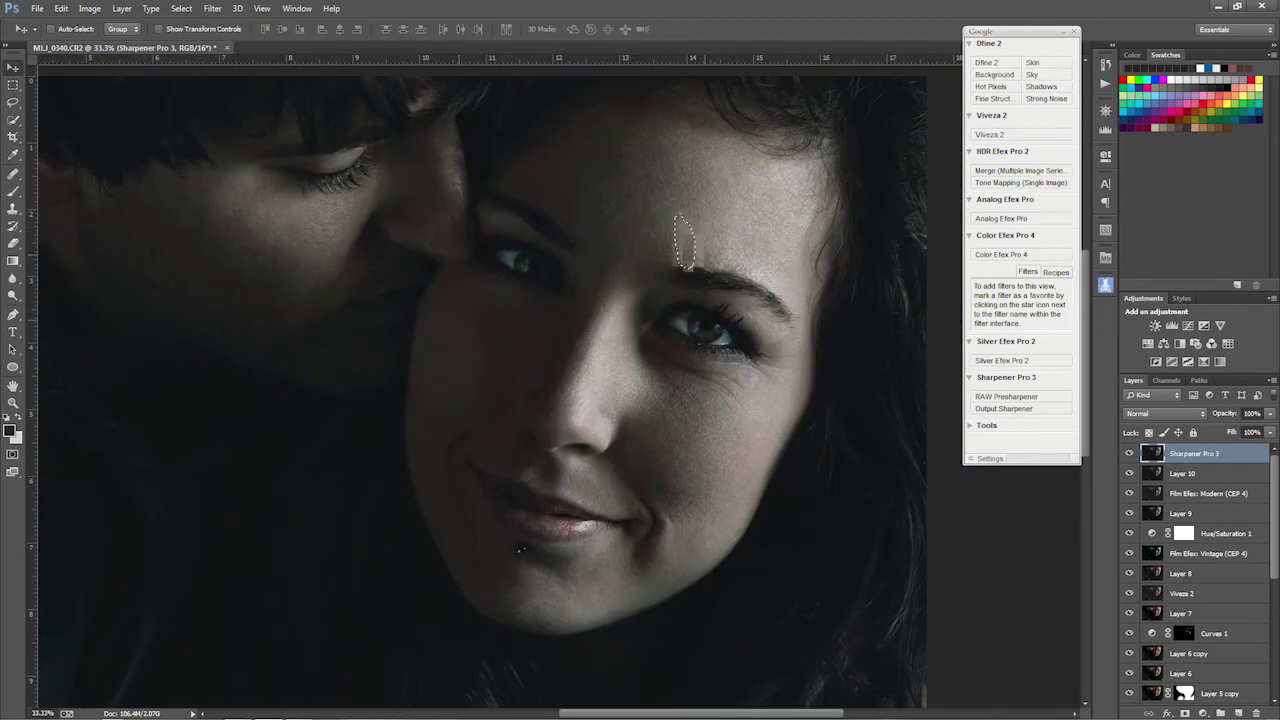
Step: Patch out the small mark on her forehead, then deselect
key(j)
drag(640, 205, 645, 200)
key(ctrl+d)
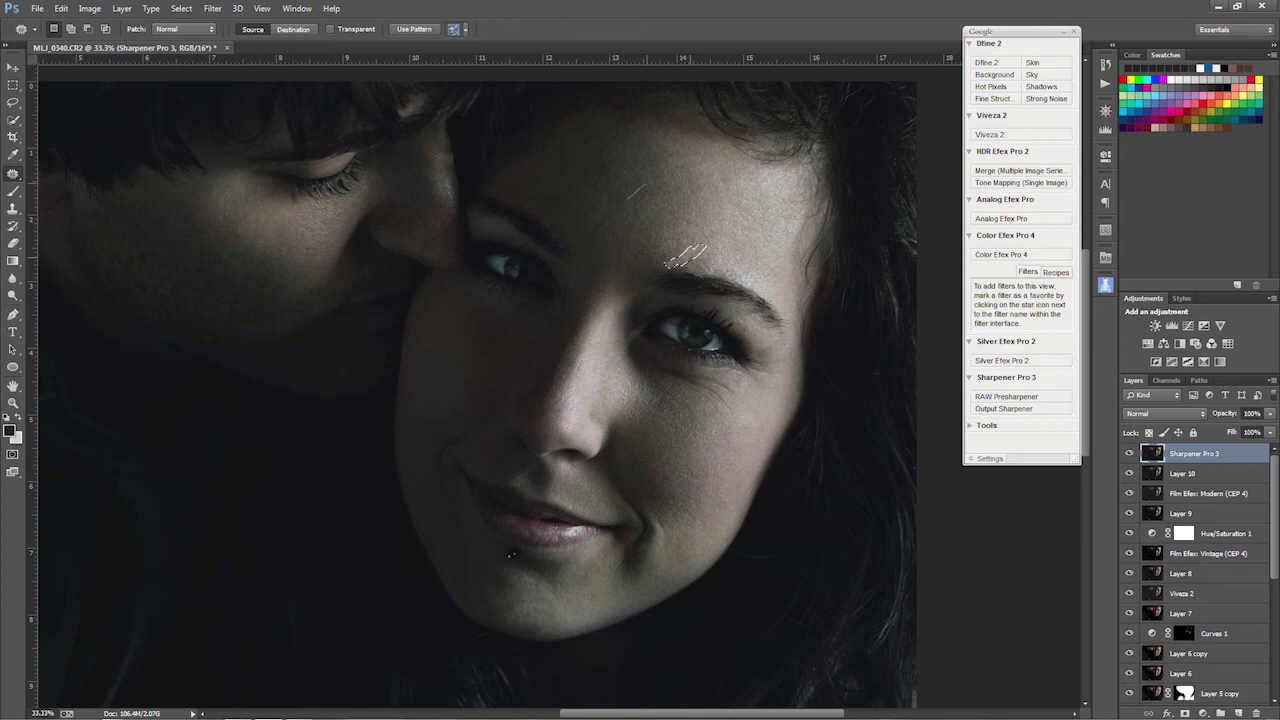